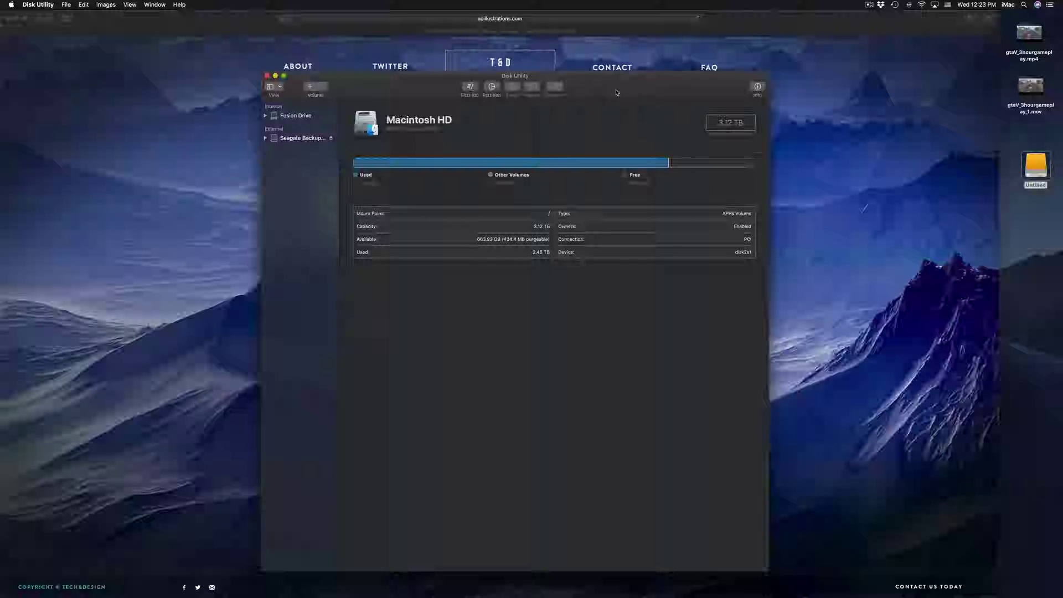
- Find and open Disk Utility, and expand the external Seagate Backup+ Desk Media drive to show its volume
left_click_drag(617, 92, 616, 88)
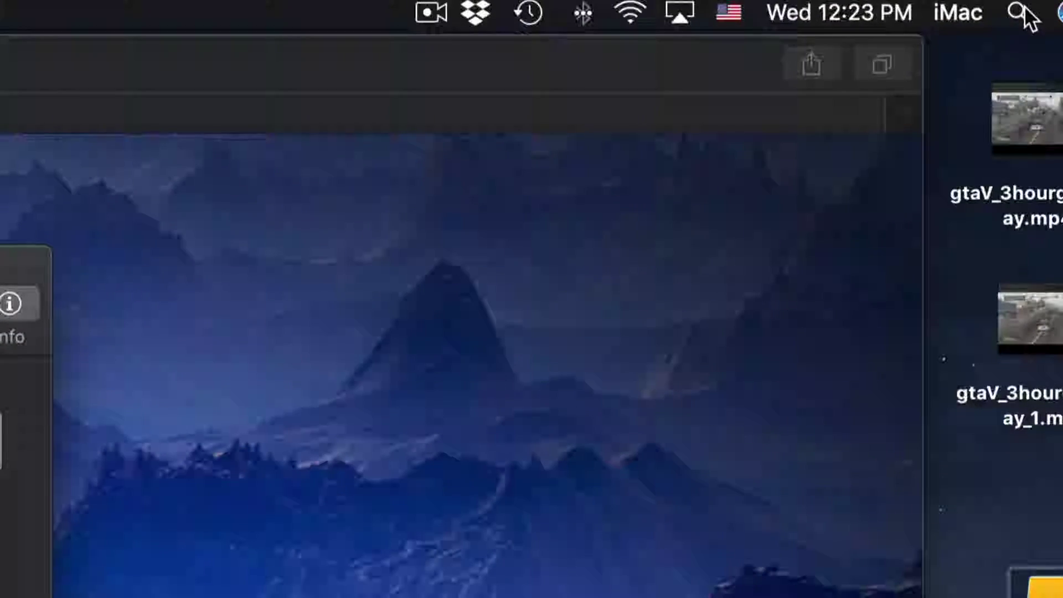
left_click(1024, 7)
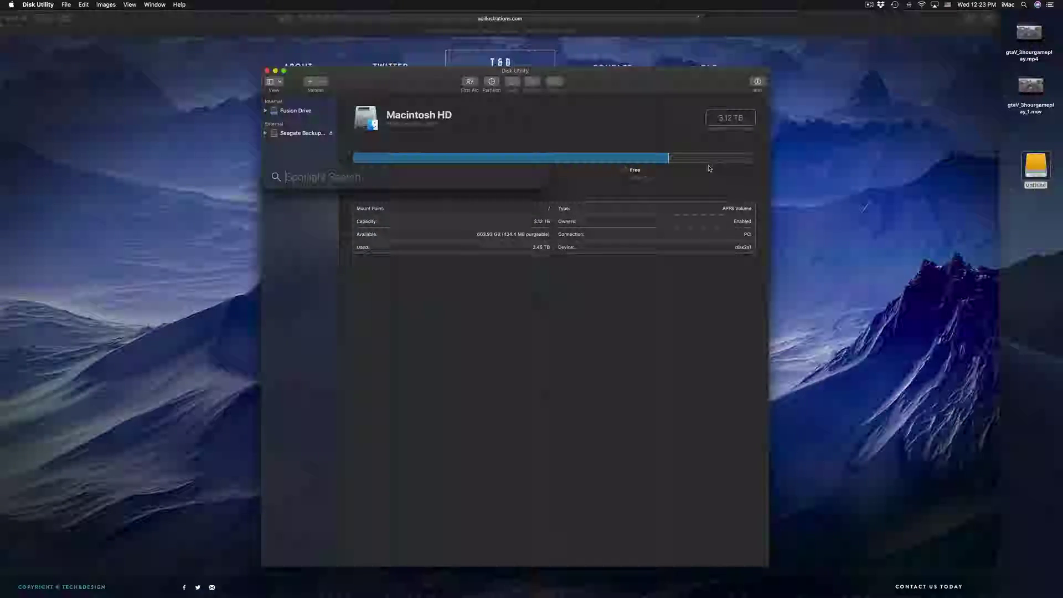
type("disk")
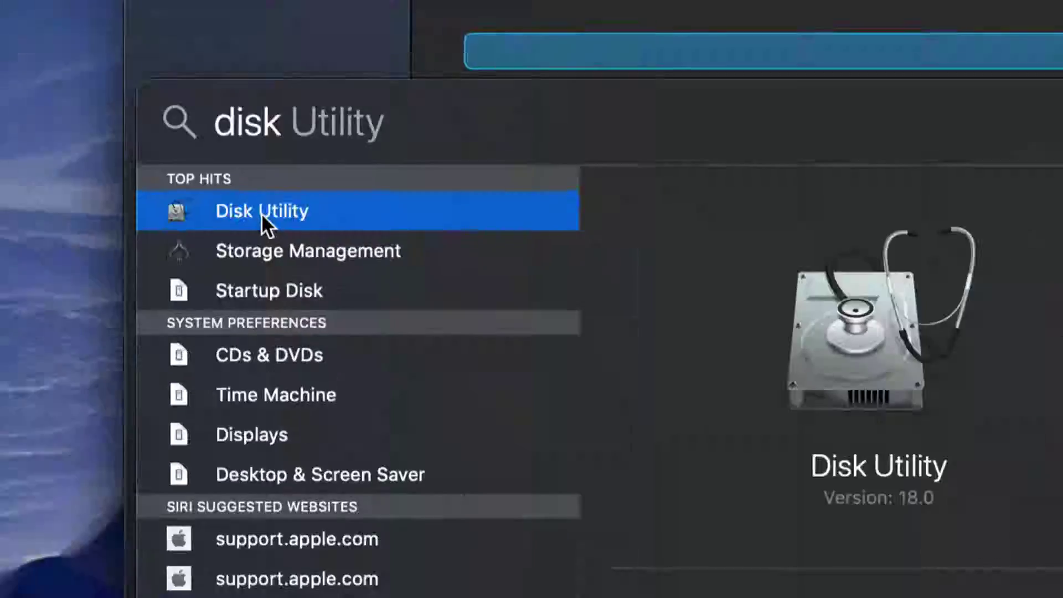
left_click(262, 213)
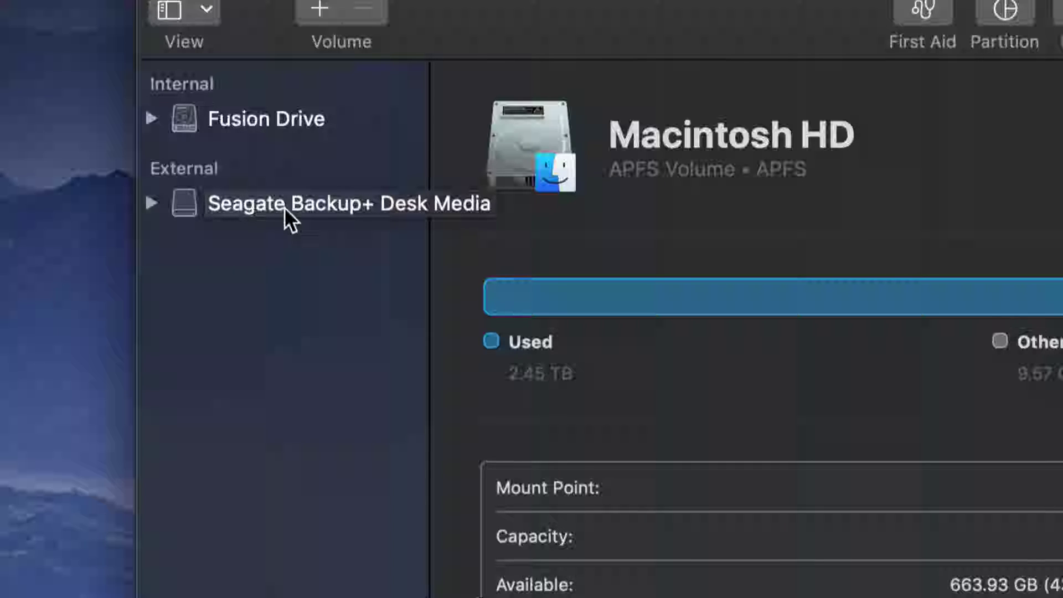
left_click(151, 203)
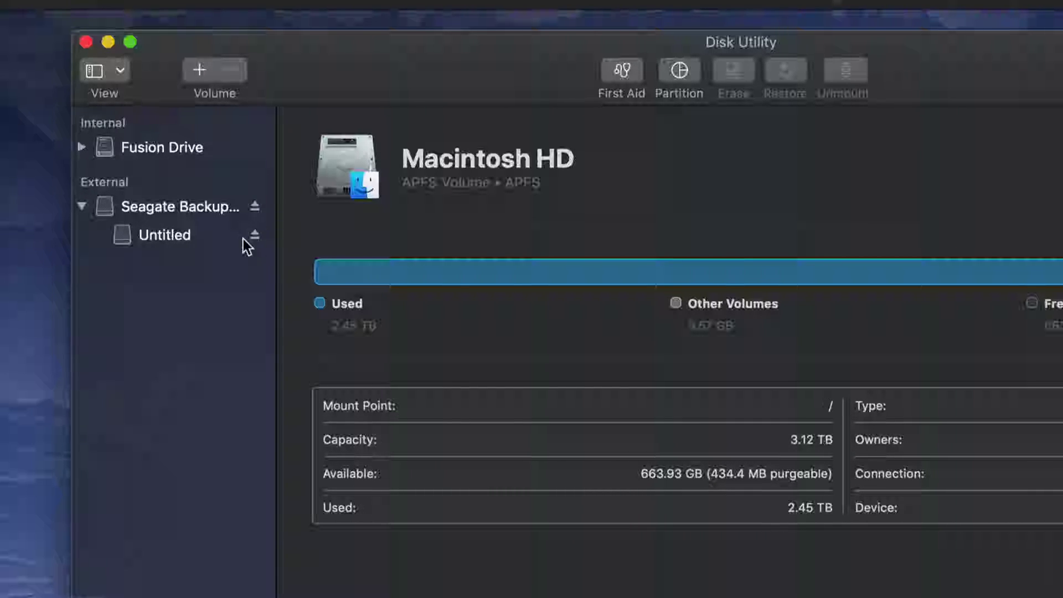
- Erase the Seagate Backup+ Desk Media drive as Untitled with the ExFAT format and GUID Partition Map scheme
left_click(147, 209)
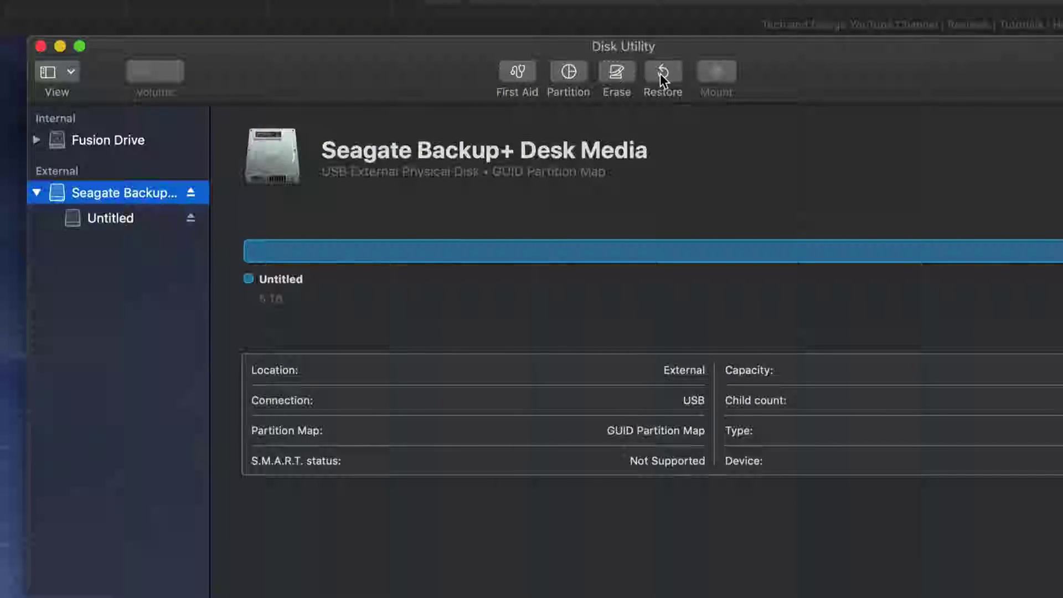
left_click(603, 75)
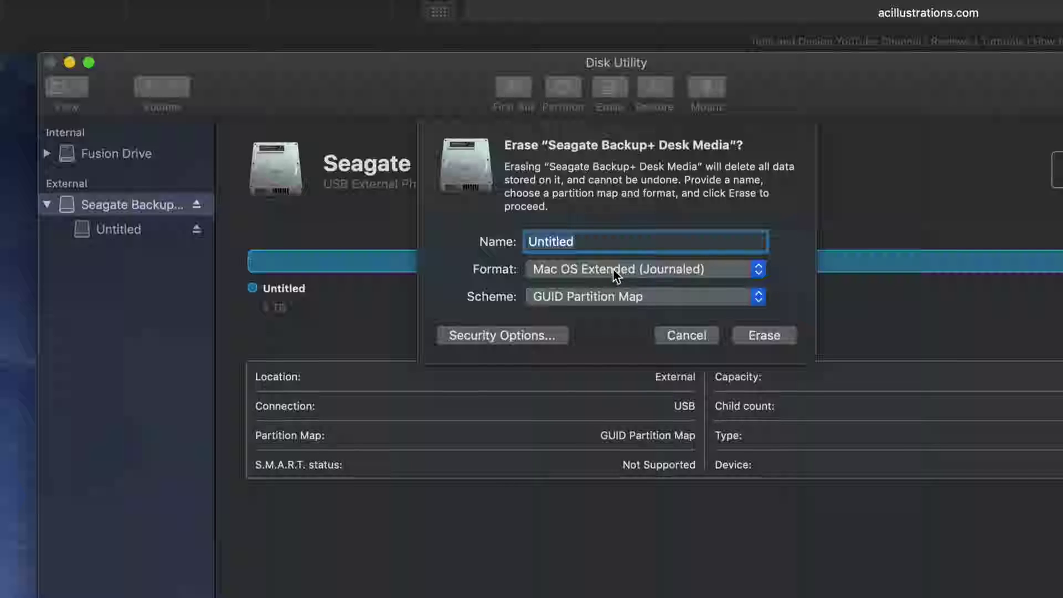
left_click(756, 269)
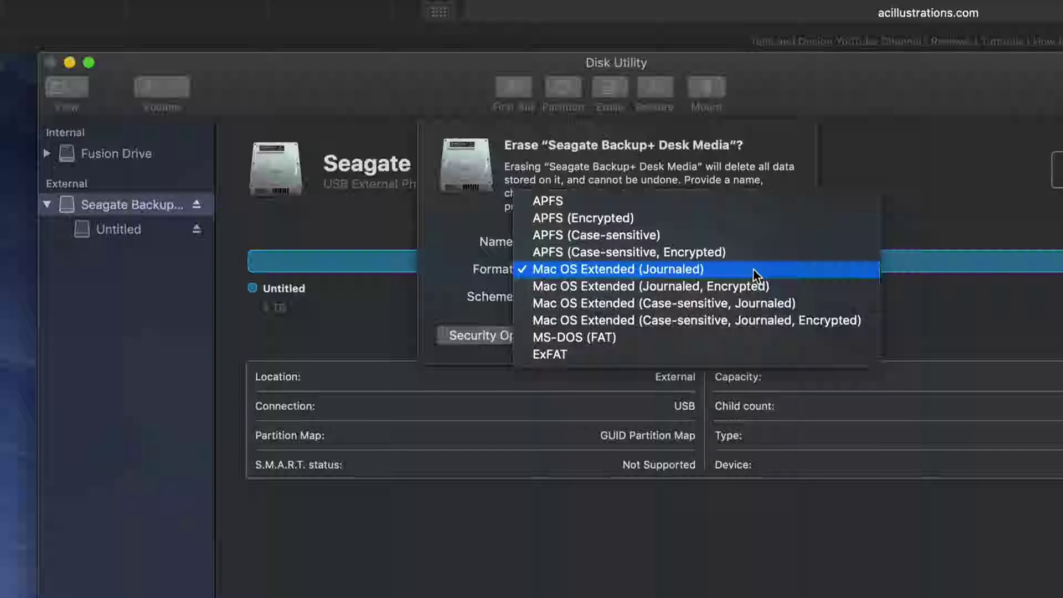
left_click(591, 357)
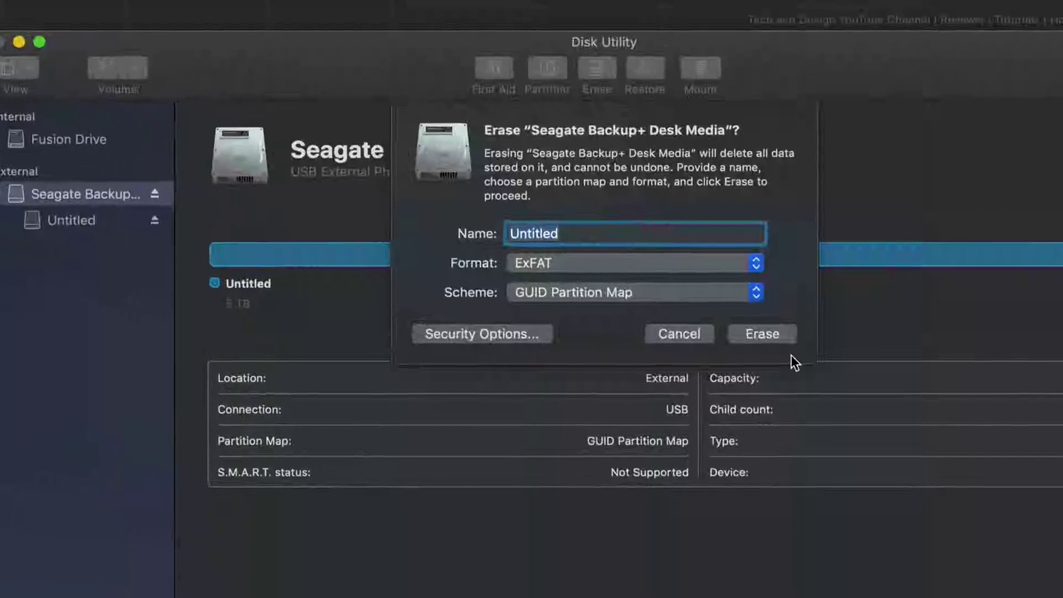
left_click(770, 337)
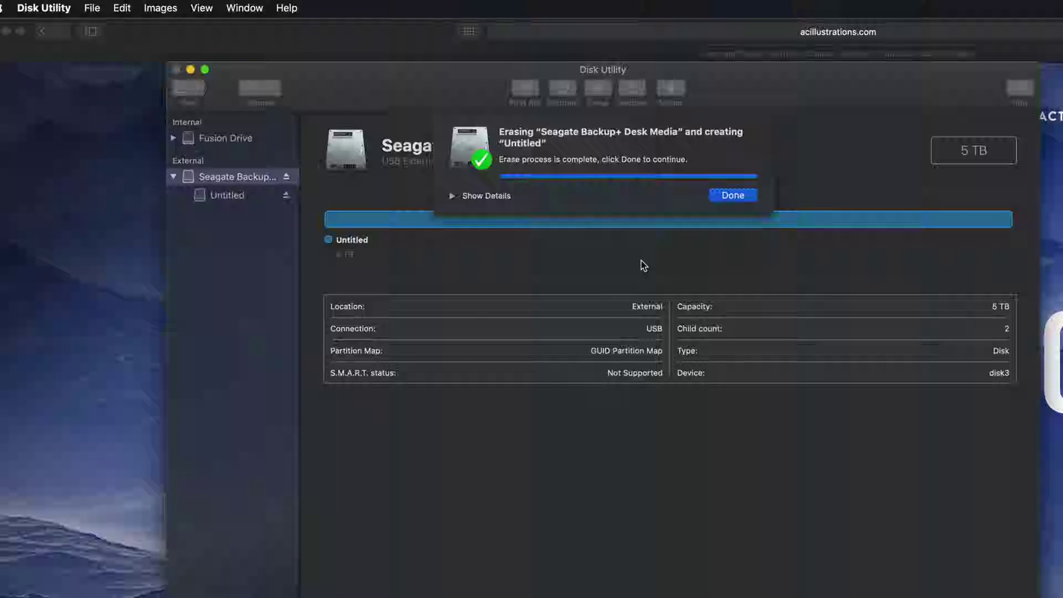
left_click(737, 197)
- Start another erase of the Seagate drive and choose Mac OS Extended (Journaled) as its format
left_click_drag(761, 104, 720, 105)
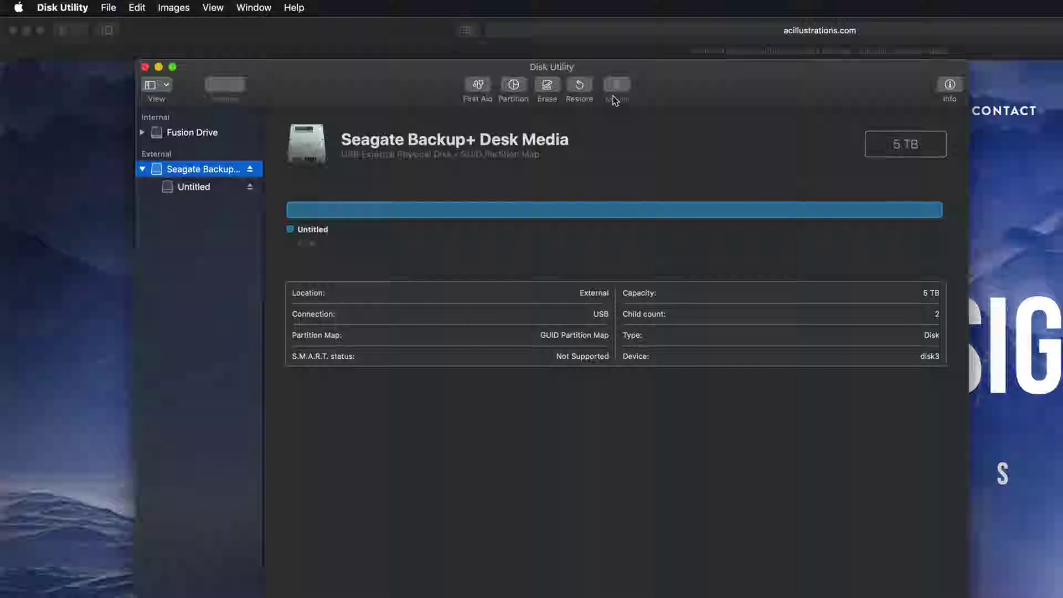
left_click(546, 86)
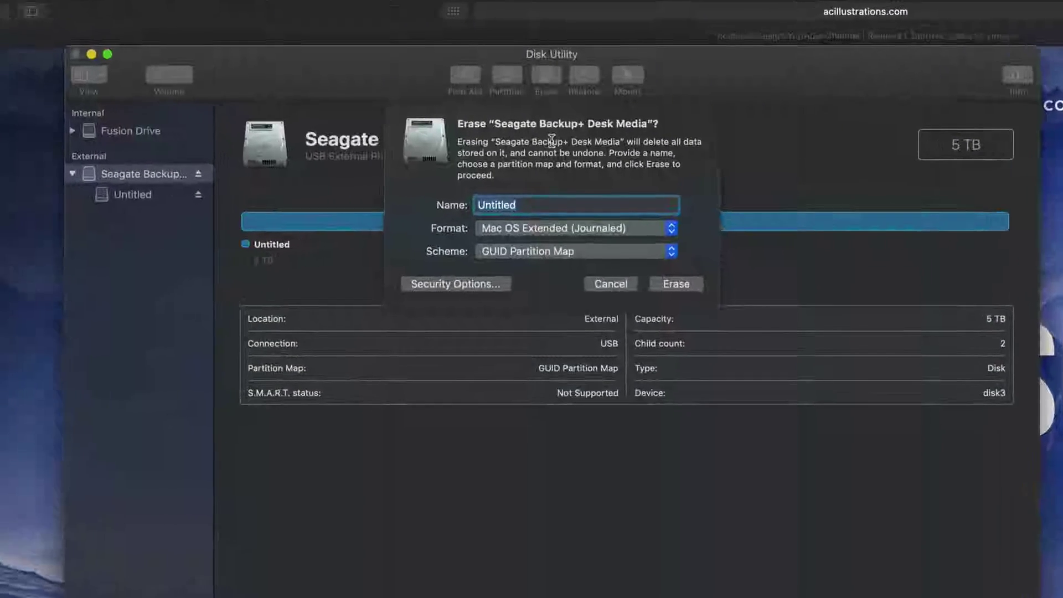
left_click(678, 236)
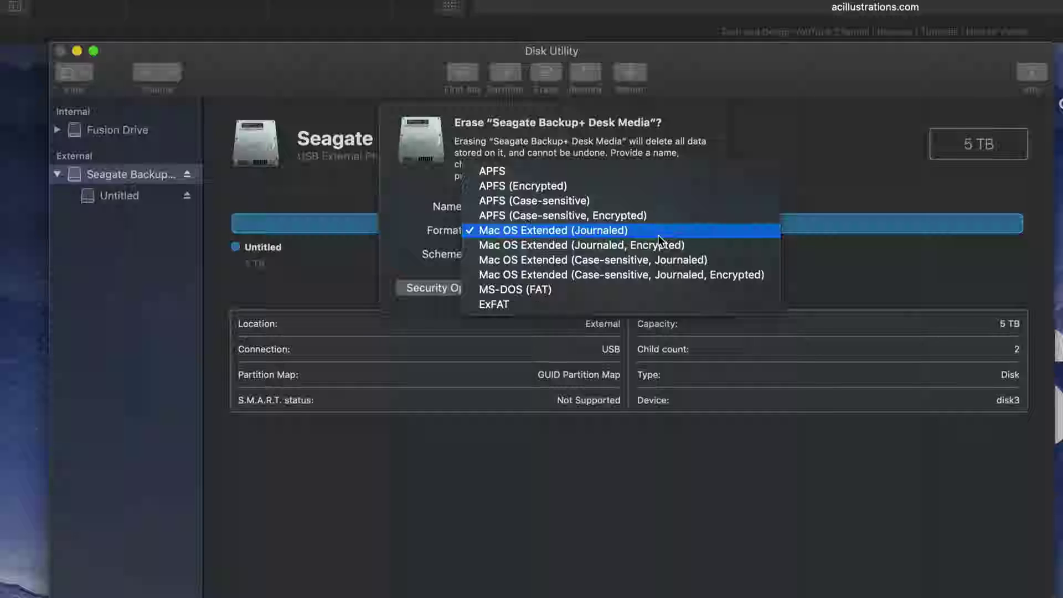
left_click(612, 231)
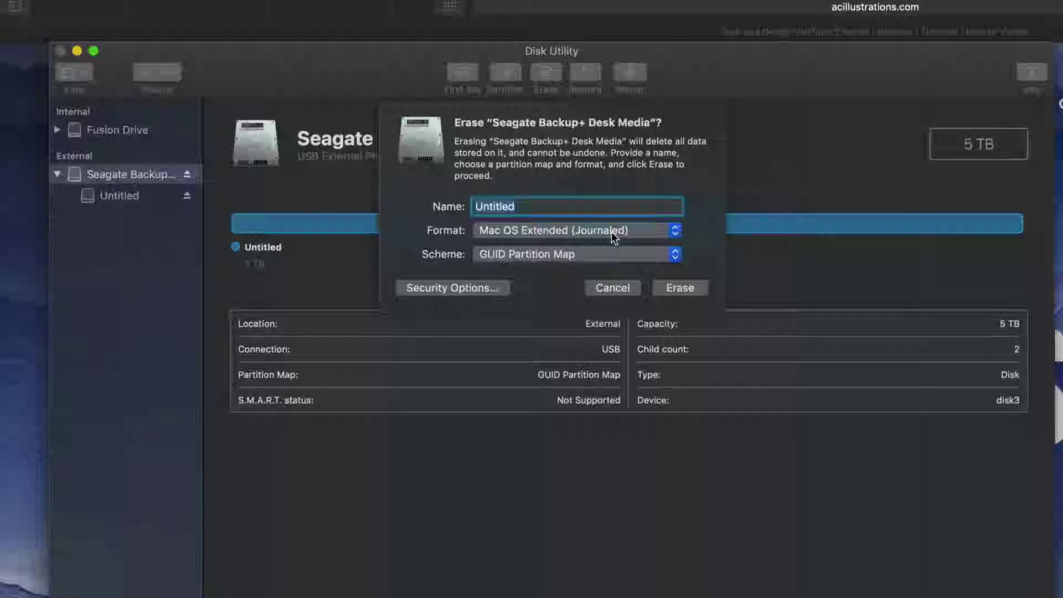
left_click(611, 232)
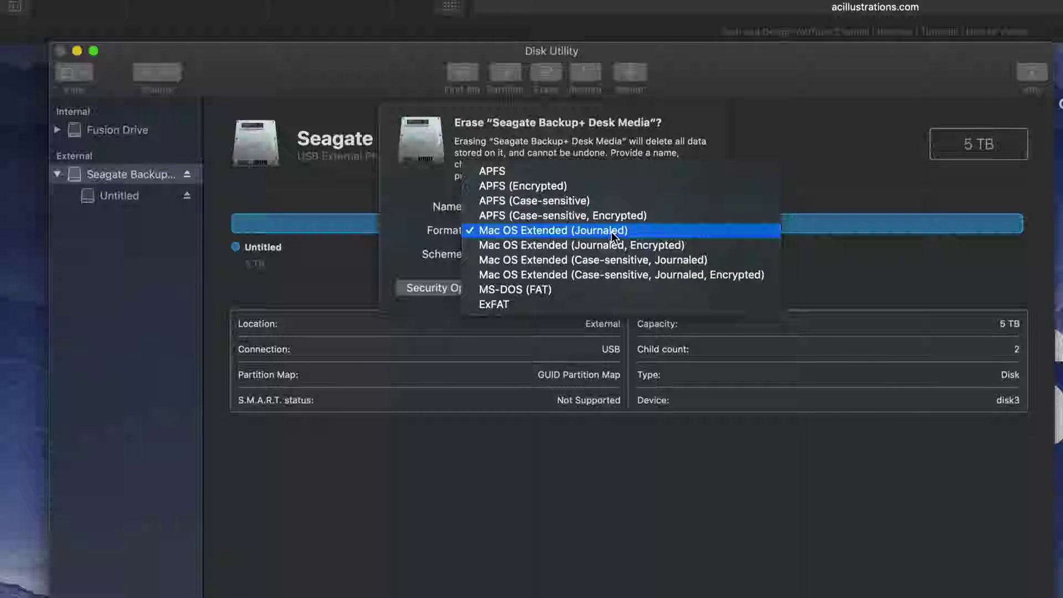
left_click(607, 233)
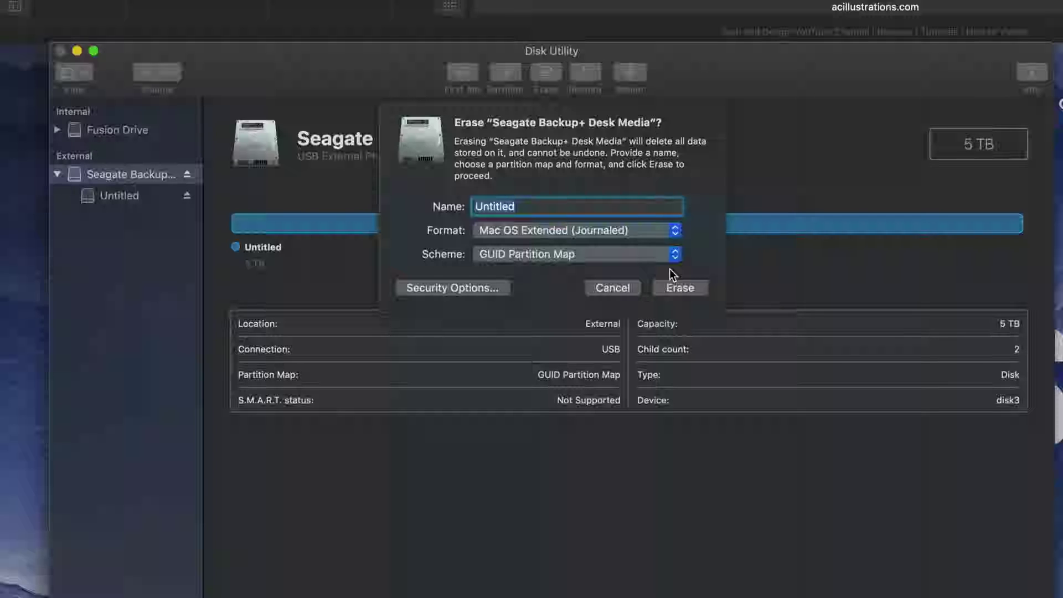
- Try the ExFAT format with the Master Boot Record scheme in the erase settings, and return the scheme to GUID Partition Map
left_click(674, 229)
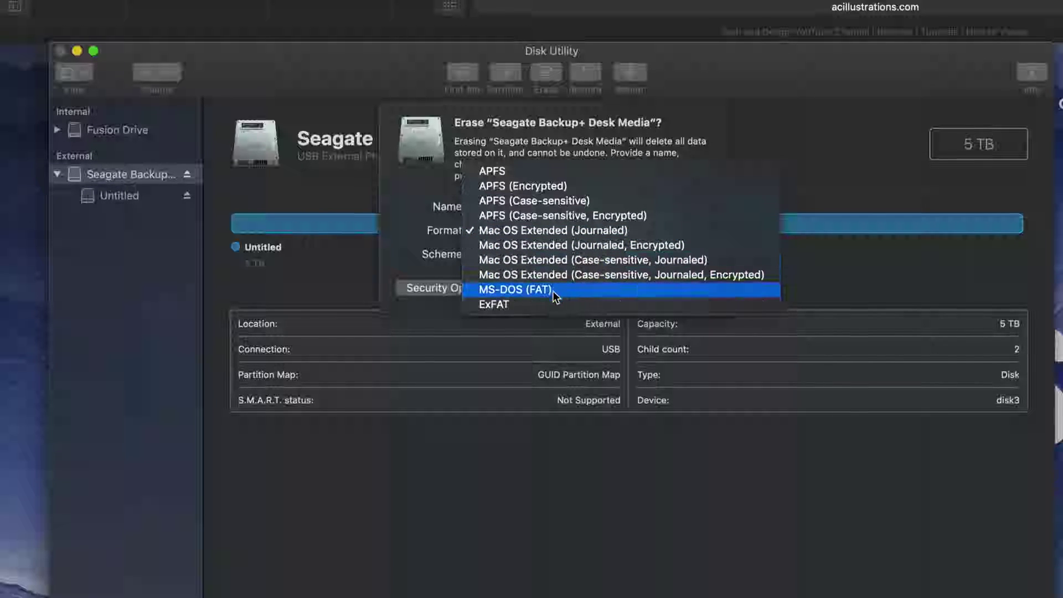
left_click(553, 304)
left_click(662, 255)
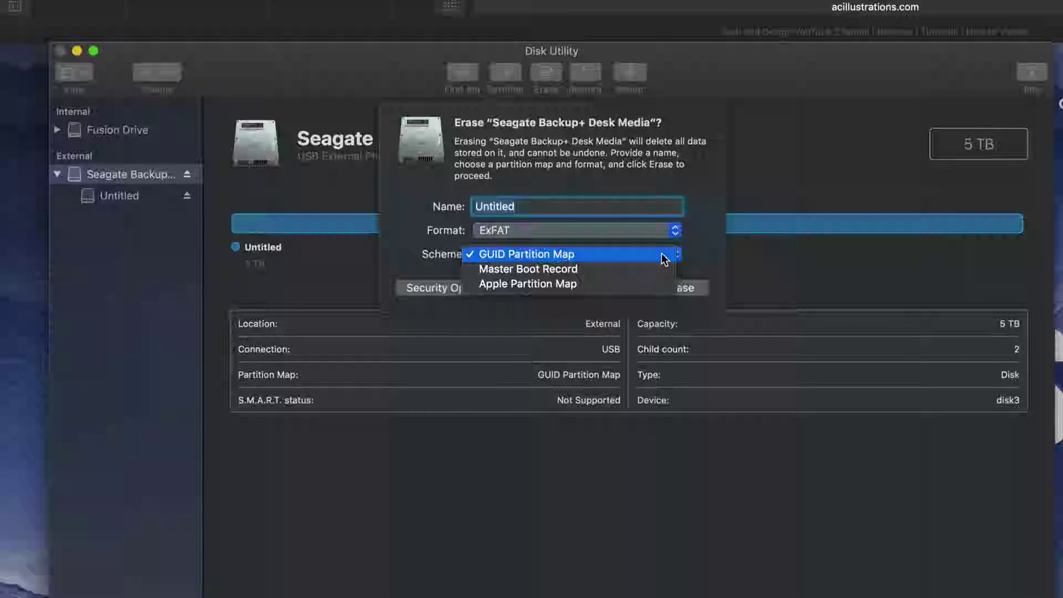
left_click(565, 269)
left_click(569, 256)
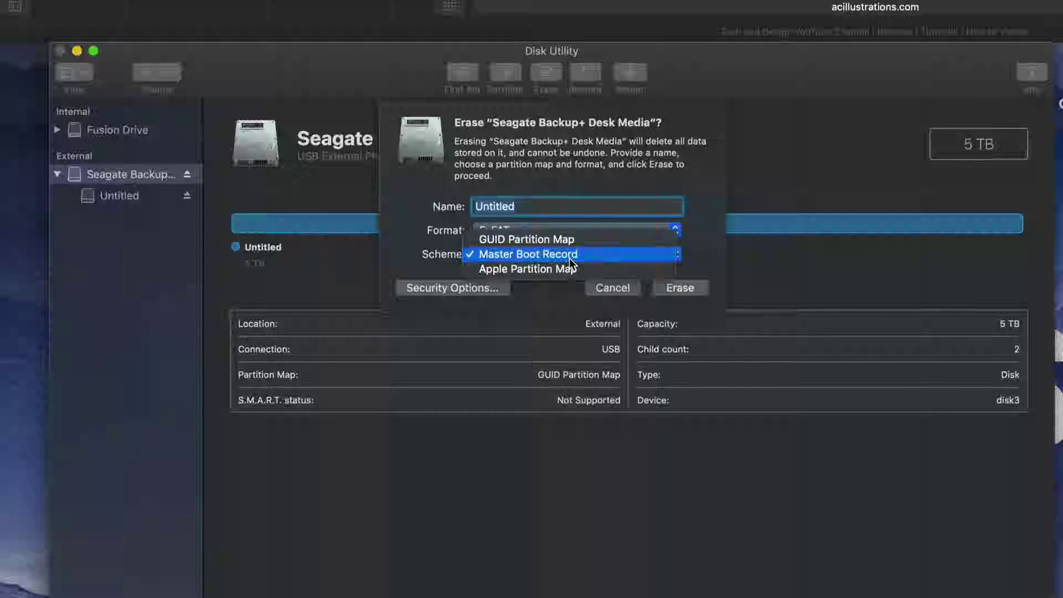
left_click(559, 259)
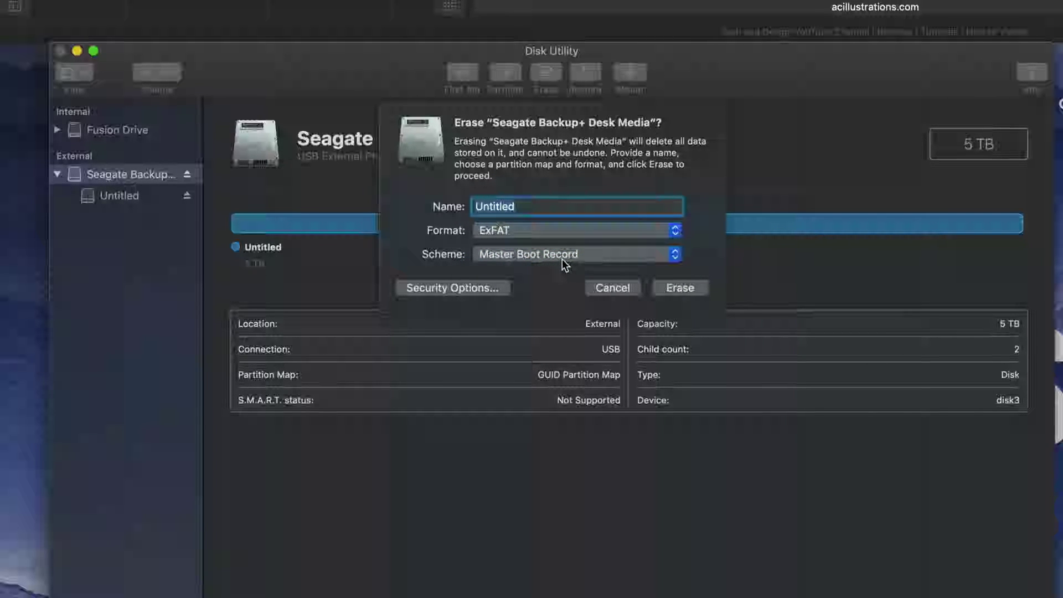
left_click(563, 258)
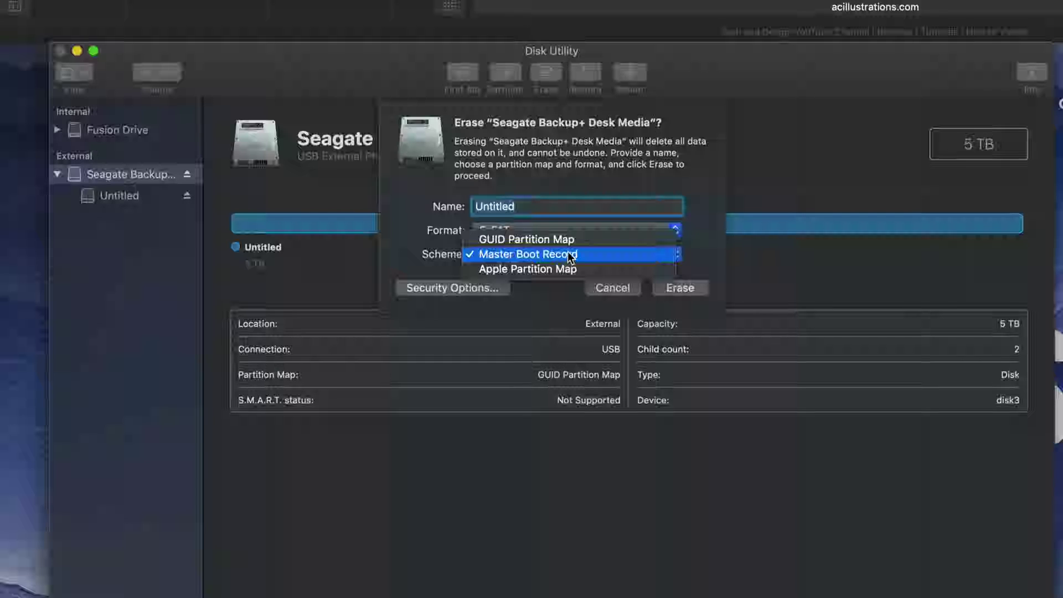
left_click(572, 239)
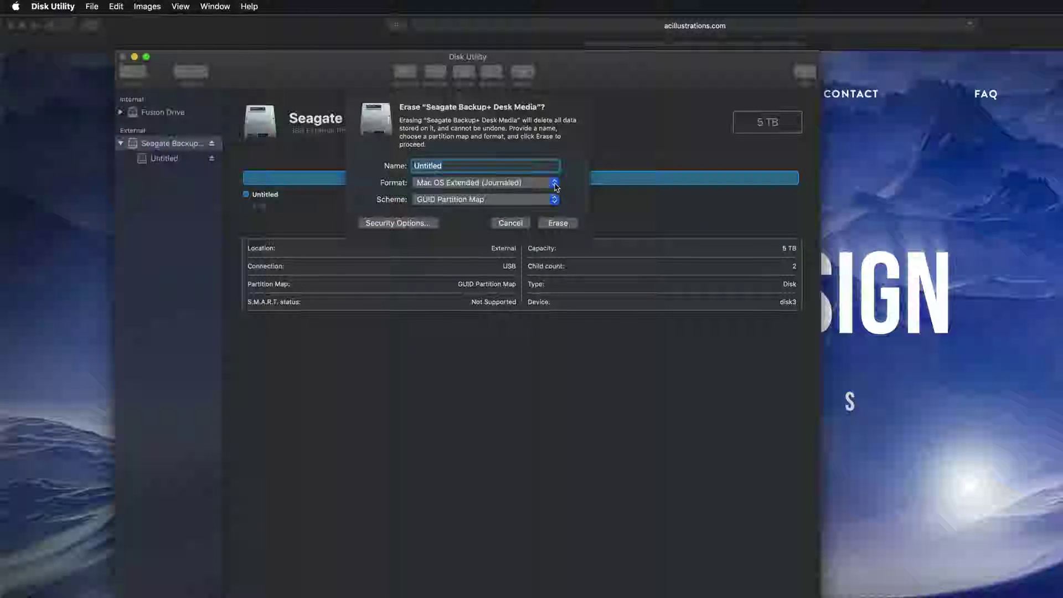
- Erase the Seagate drive as Untitled using the Mac OS Extended (Journaled) format and GUID Partition Map scheme
left_click(674, 230)
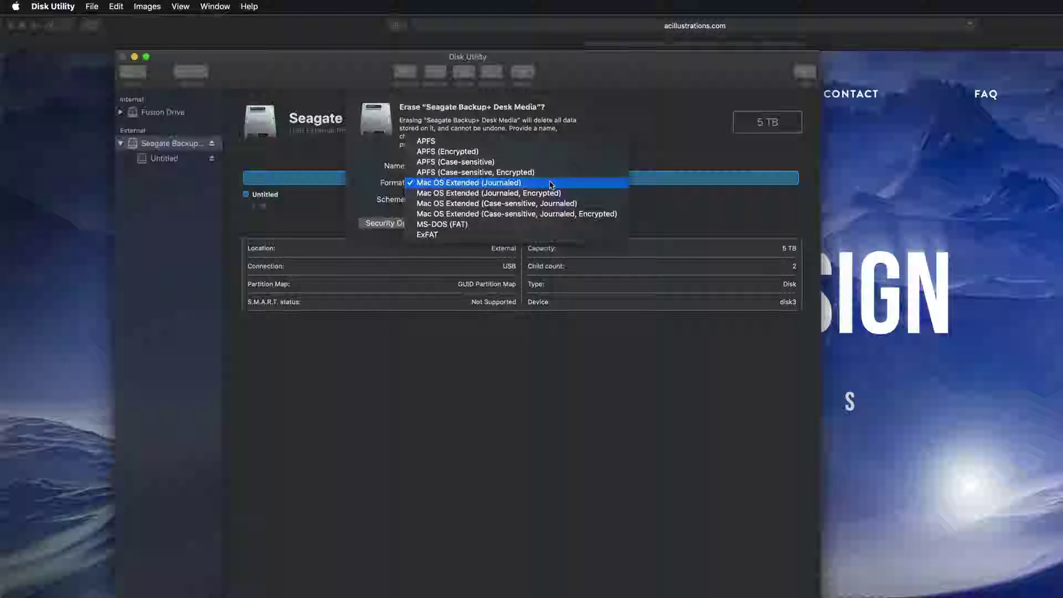
left_click(549, 184)
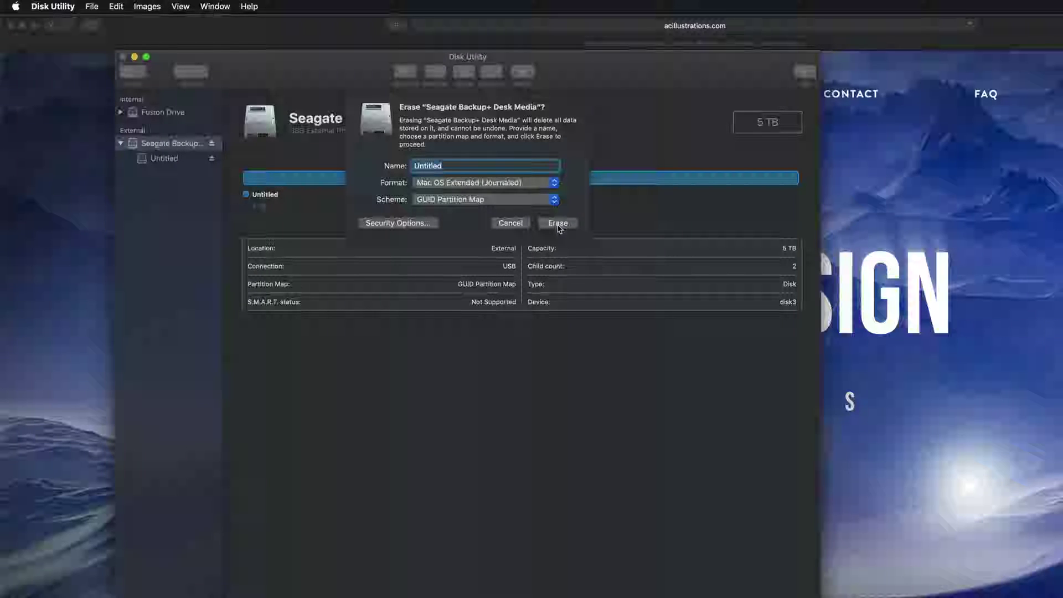
left_click(558, 223)
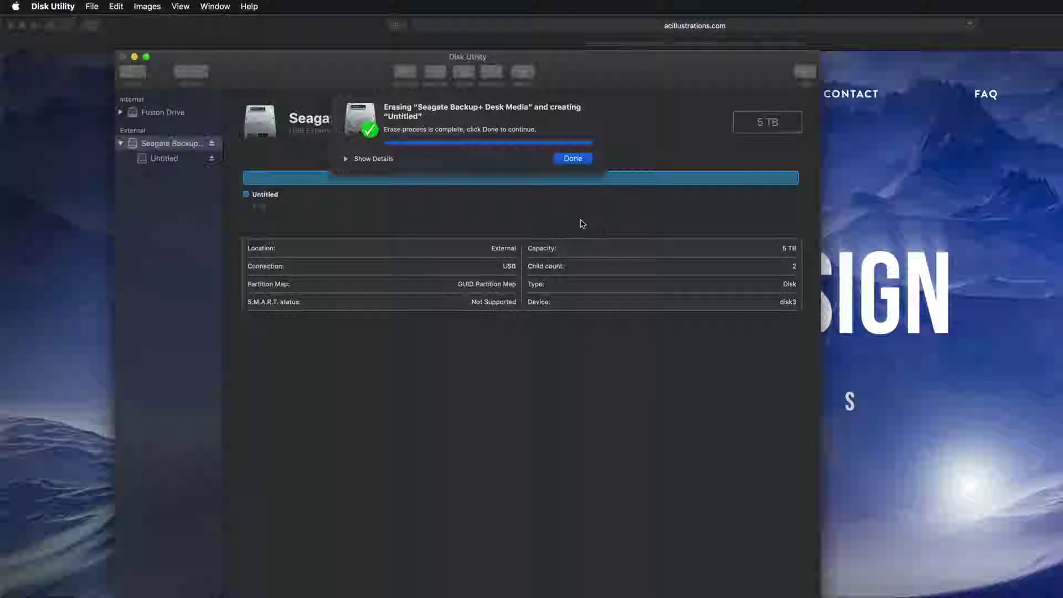
left_click(572, 159)
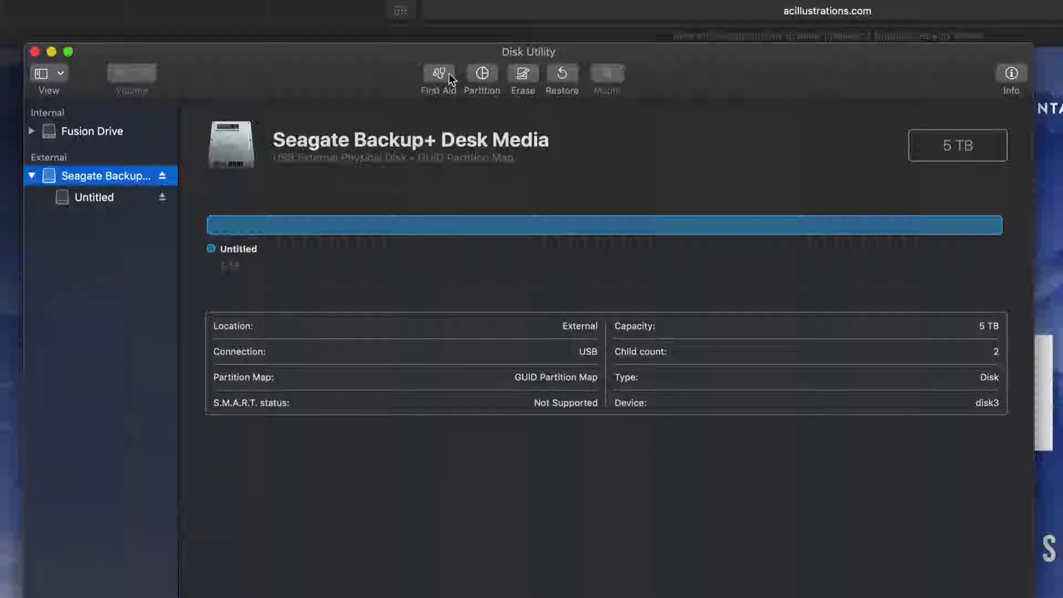
- Add a second partition to the Seagate drive, splitting it into two 2.5 TB halves, and review each partition's settings
left_click(462, 79)
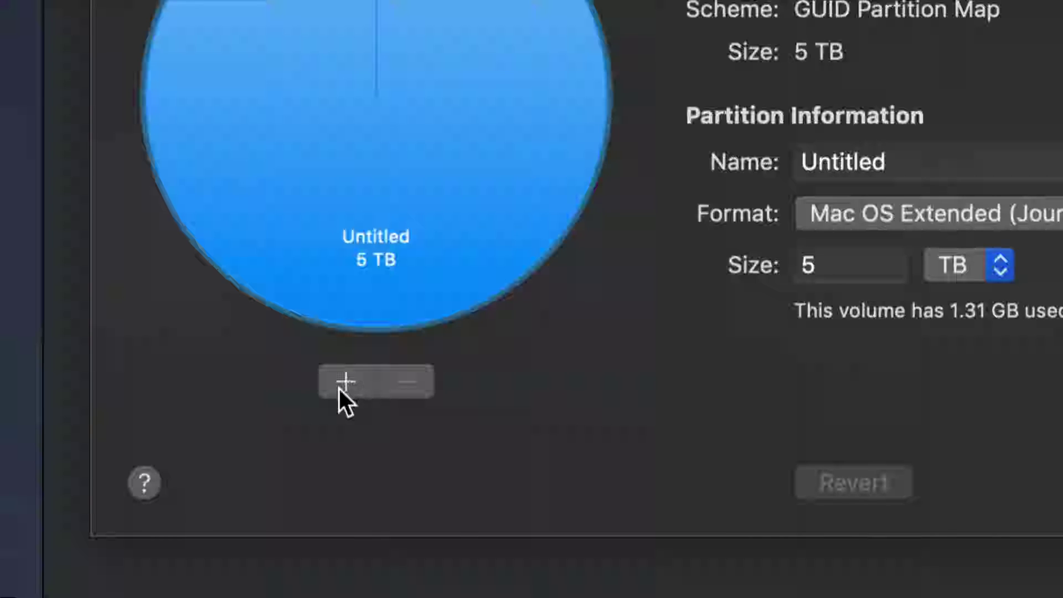
left_click(344, 384)
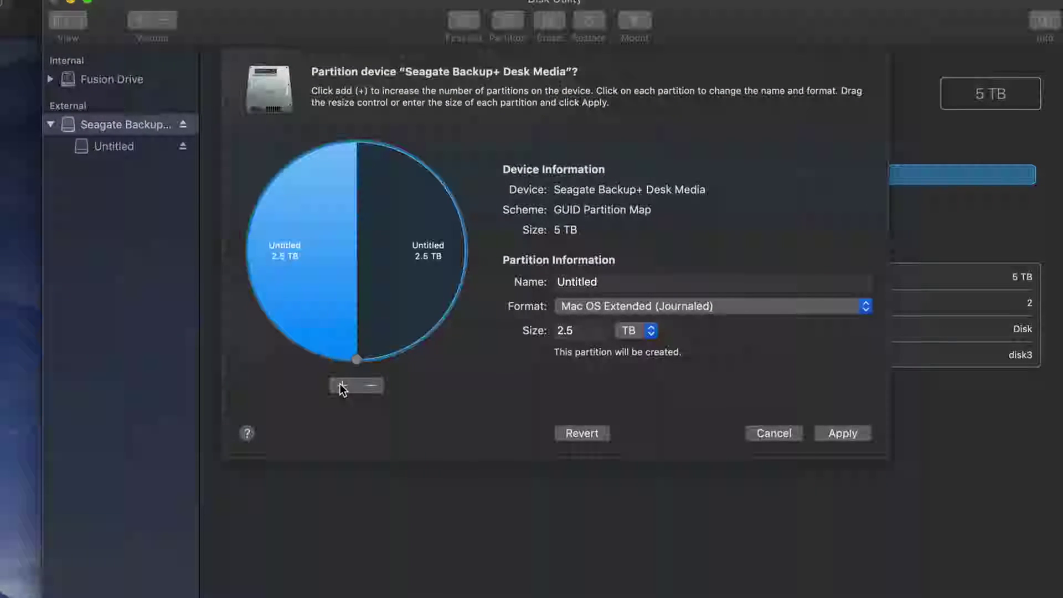
left_click(408, 240)
left_click(326, 242)
left_click(389, 236)
left_click(340, 237)
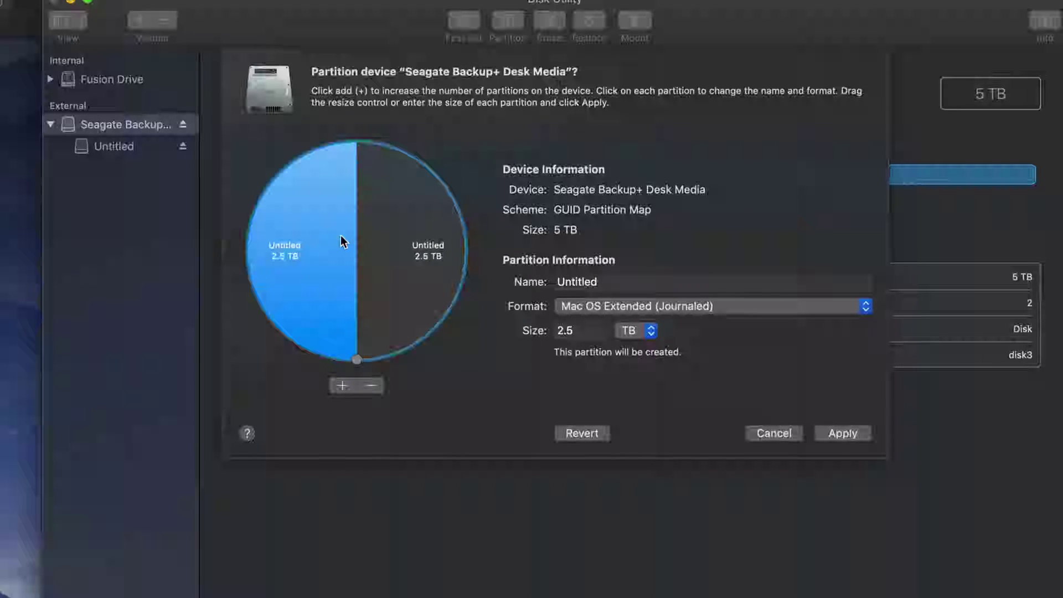
left_click(411, 244)
left_click(325, 247)
left_click(371, 243)
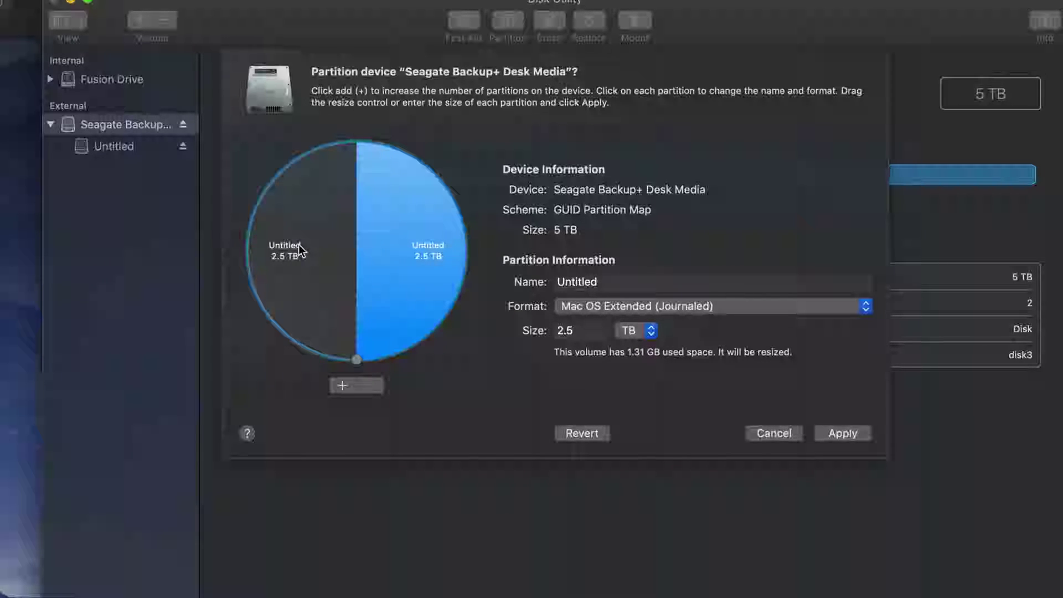
left_click(280, 245)
- Name the existing volume's 2.5 TB partition PC and set its format to ExFAT
left_click(396, 249)
left_click(587, 284)
double_click(587, 283)
type("pc")
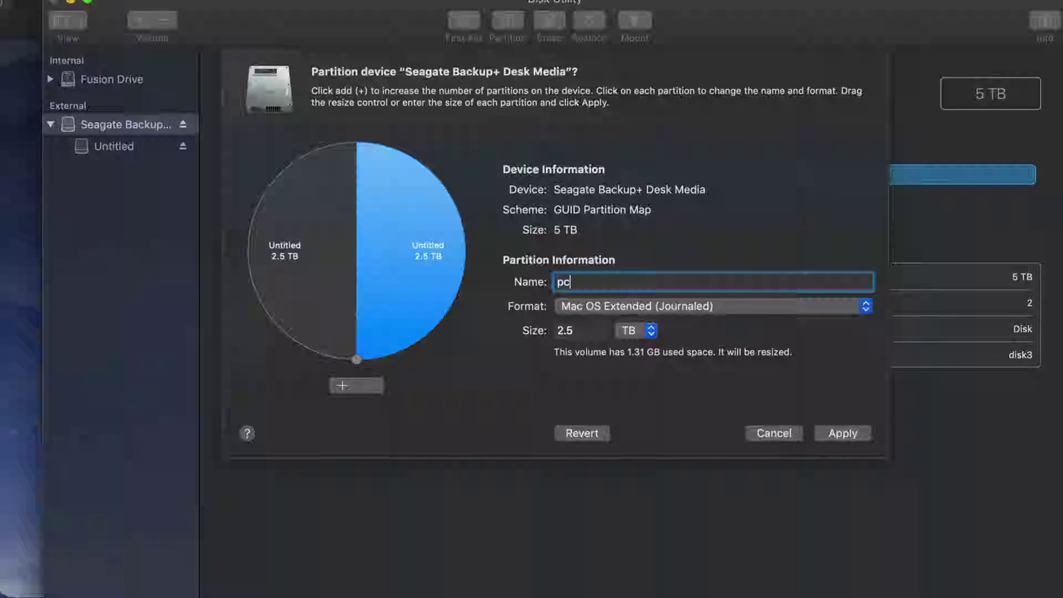
key("BackSpace")
key("BackSpace")
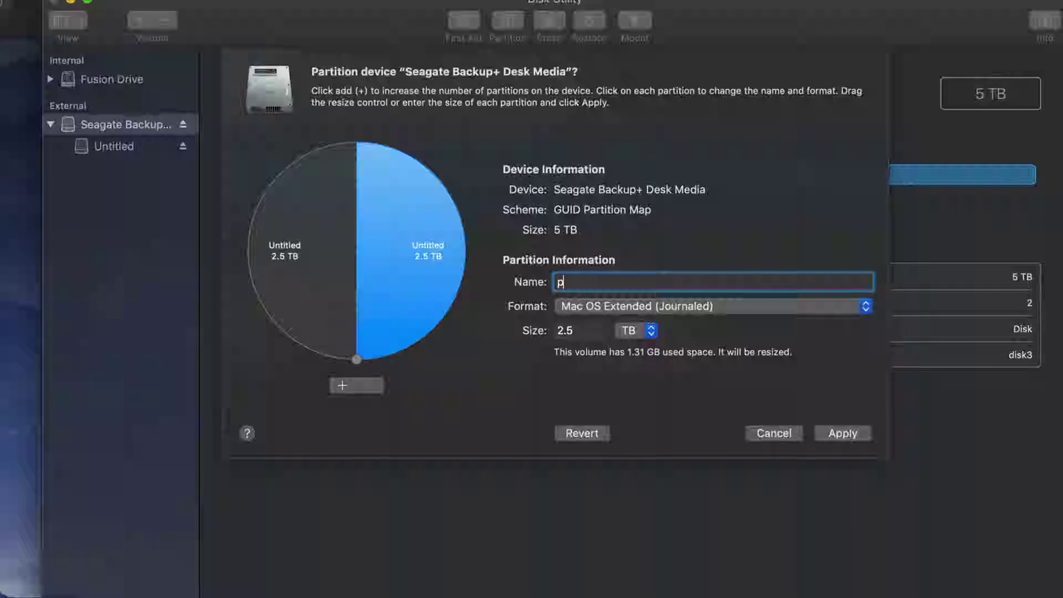
type("PC")
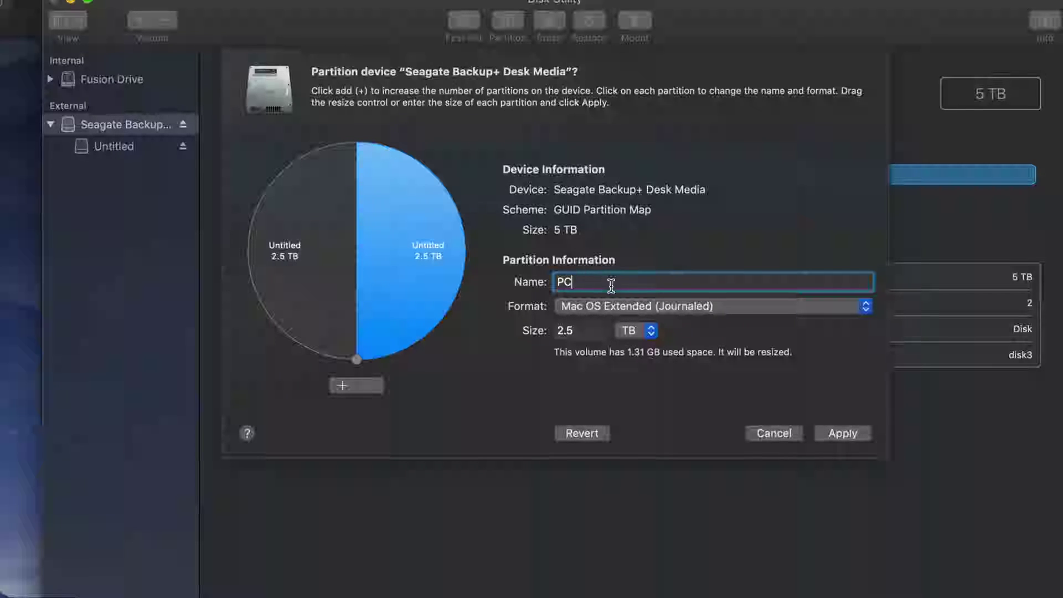
left_click(624, 303)
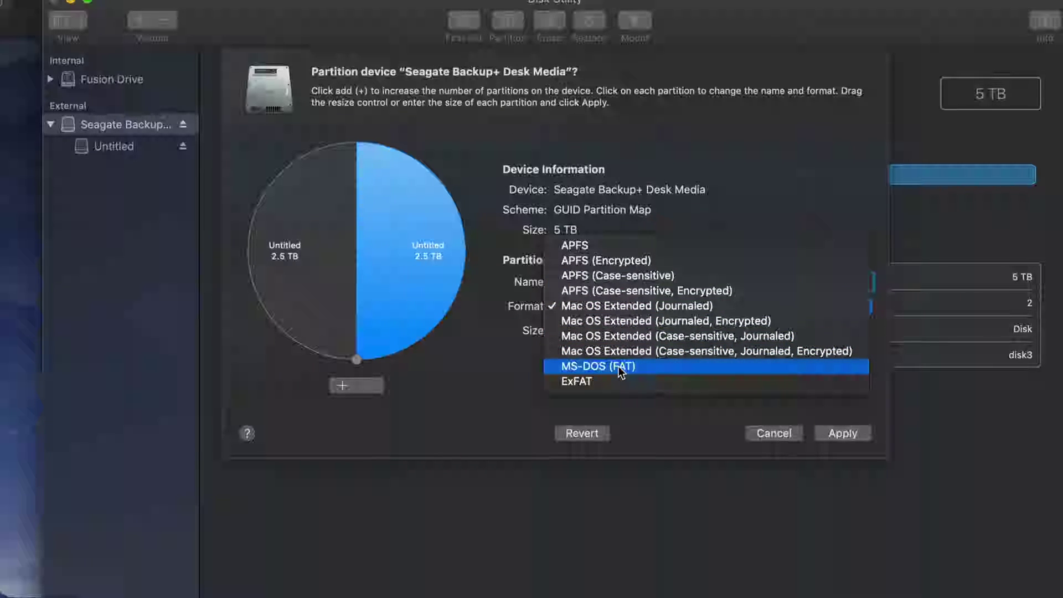
left_click(607, 382)
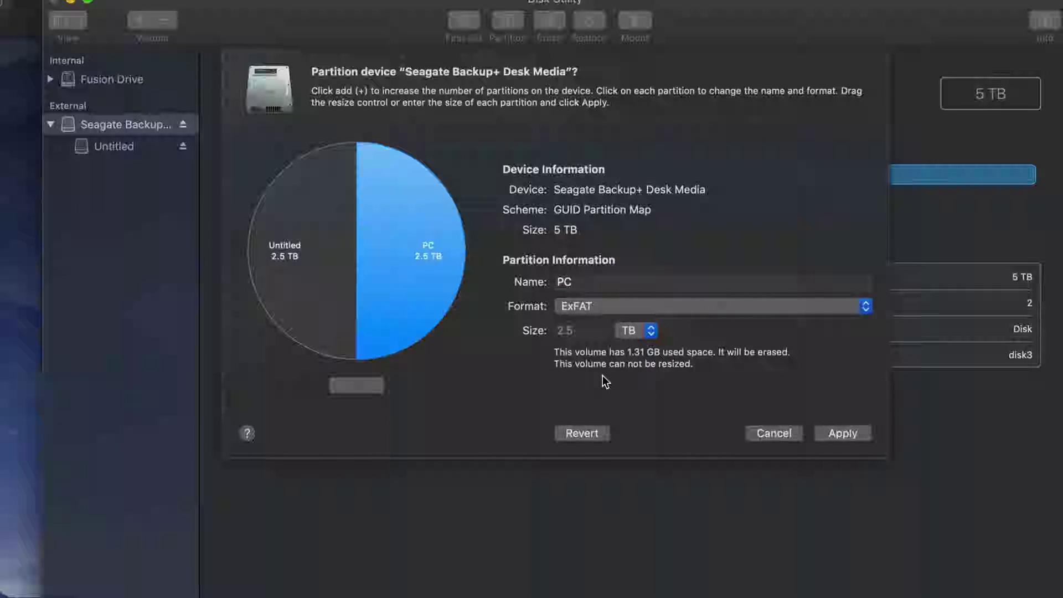
- Name the untitled 2.5 TB Mac OS Extended (Journaled) partition mac and compare its settings with those of the PC partition
left_click(375, 304)
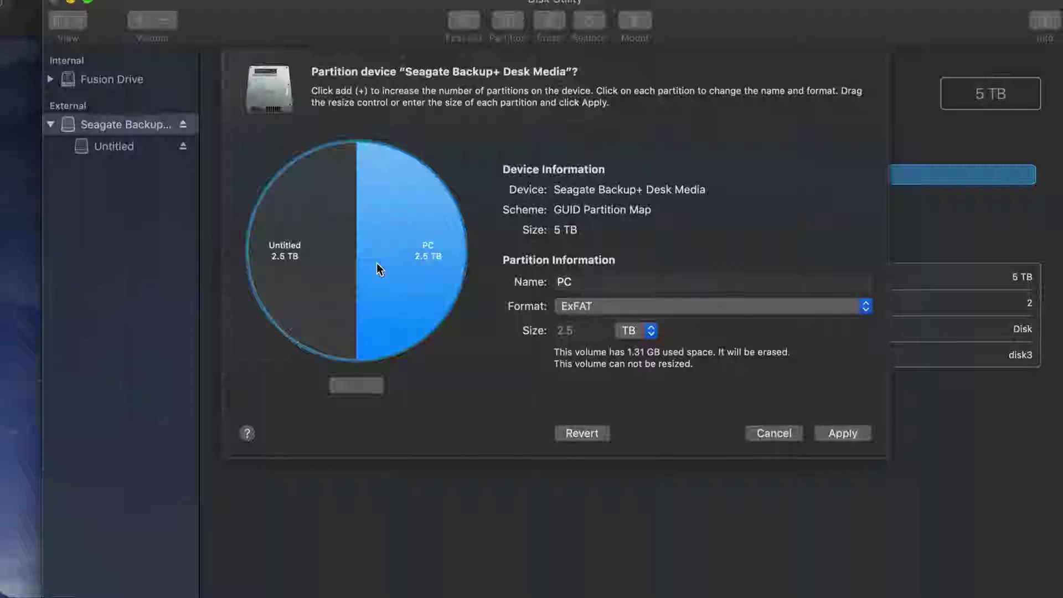
left_click(285, 278)
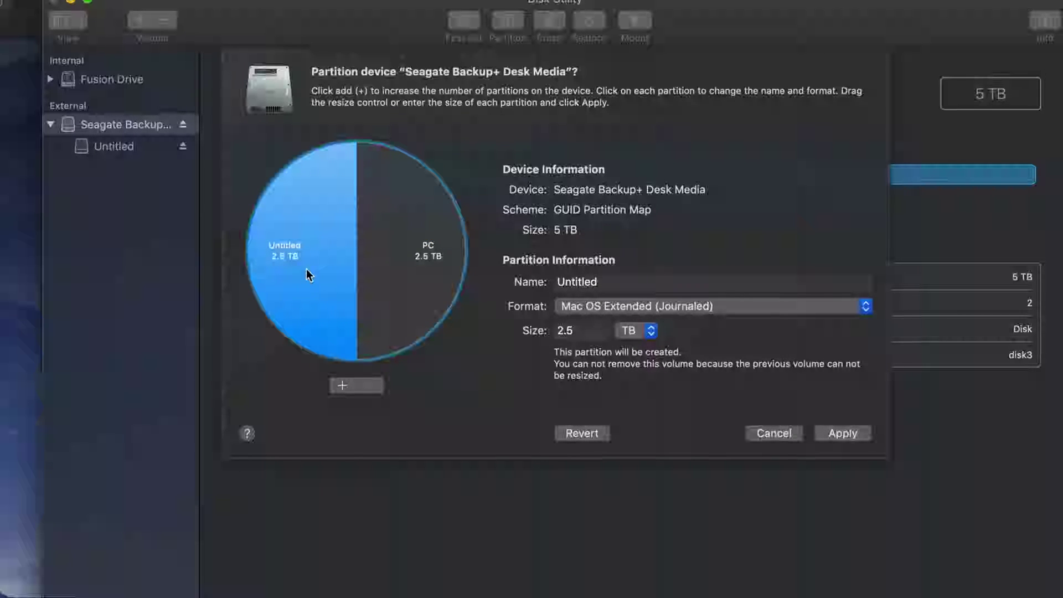
left_click(636, 282)
double_click(635, 282)
type("mac")
left_click(428, 292)
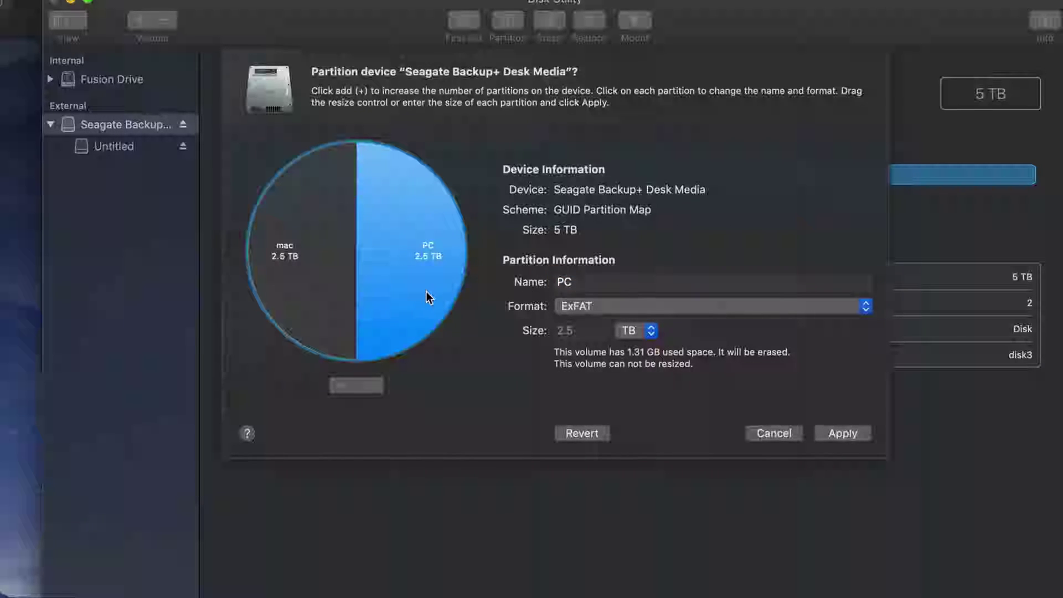
left_click(327, 292)
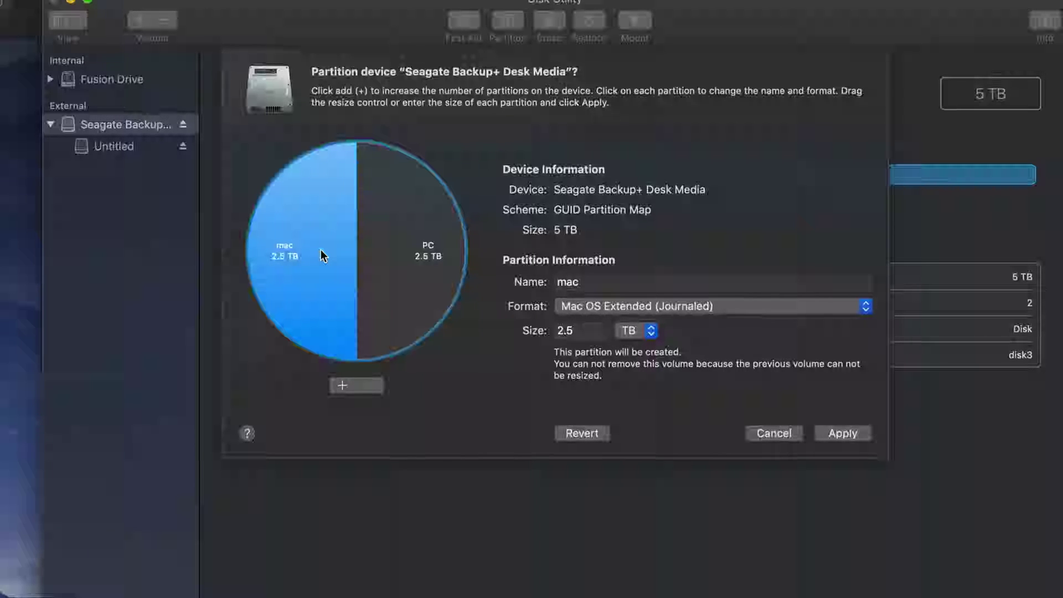
left_click(427, 293)
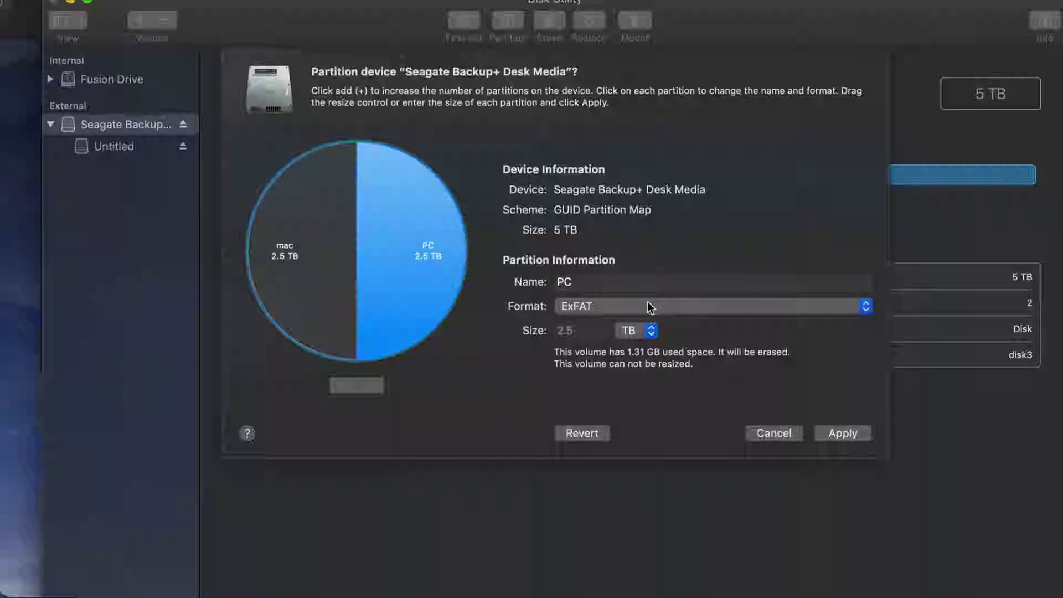
- Split the mac partition to add a third one, and resize them to about 2.1 TB for the new partition and 397 GB for mac
left_click(338, 314)
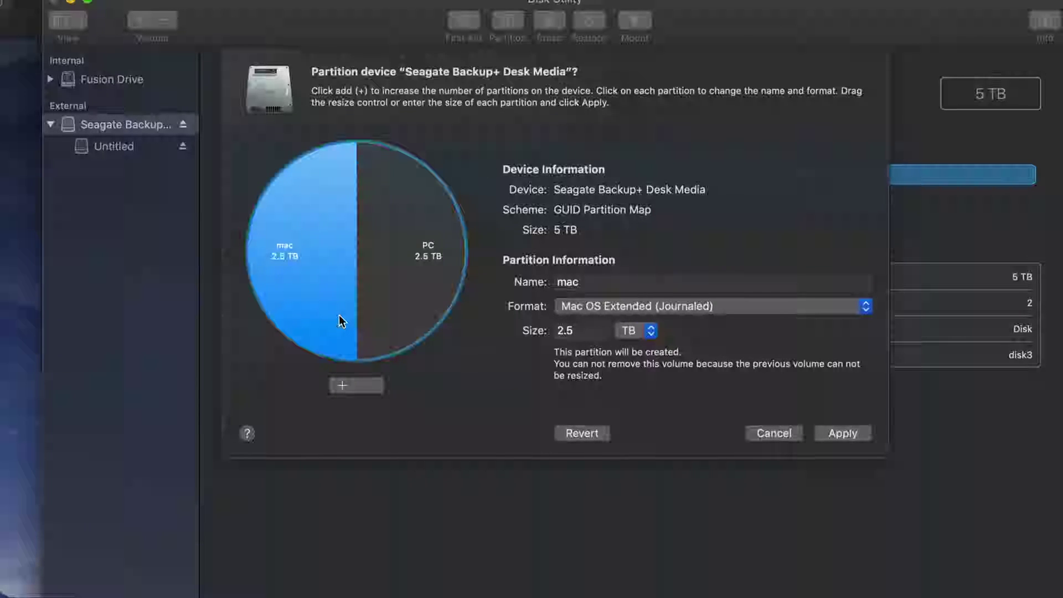
left_click(341, 386)
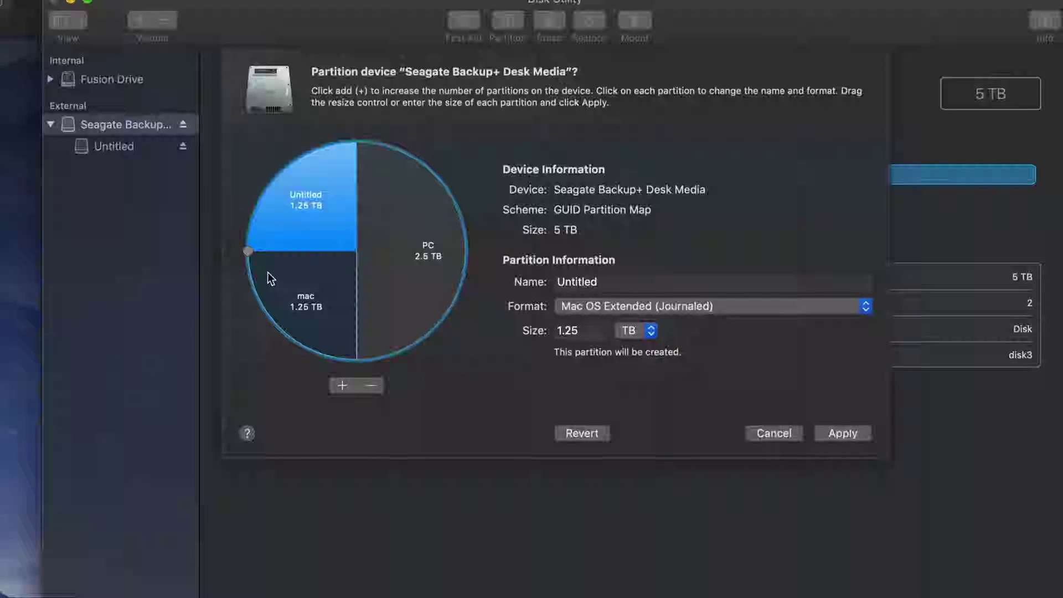
left_click_drag(247, 251, 294, 361)
left_click(410, 285)
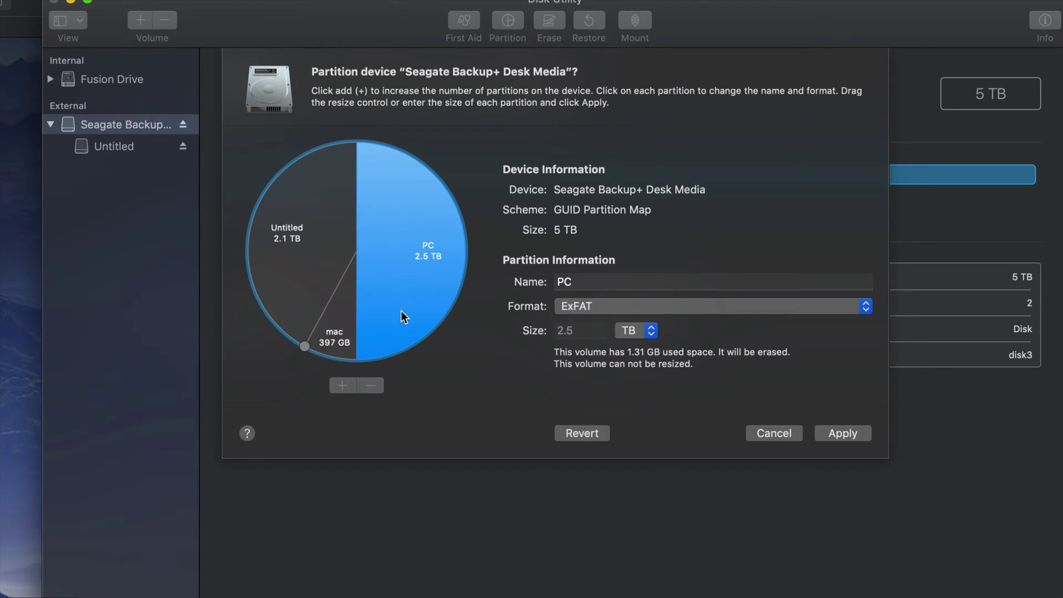
- Name the new 2.1 TB partition Time Machine
left_click(284, 264)
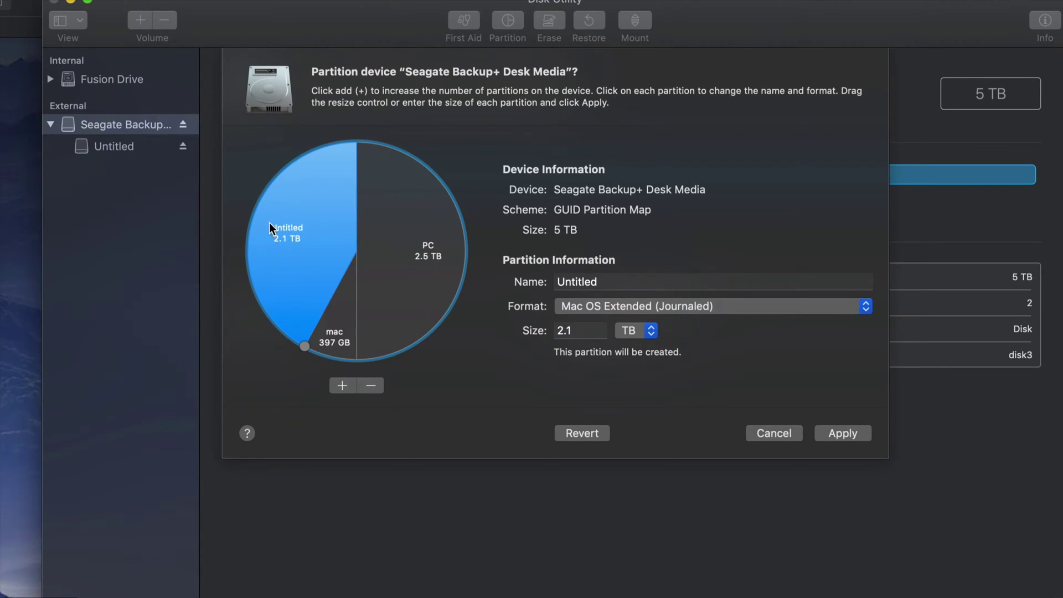
left_click(633, 288)
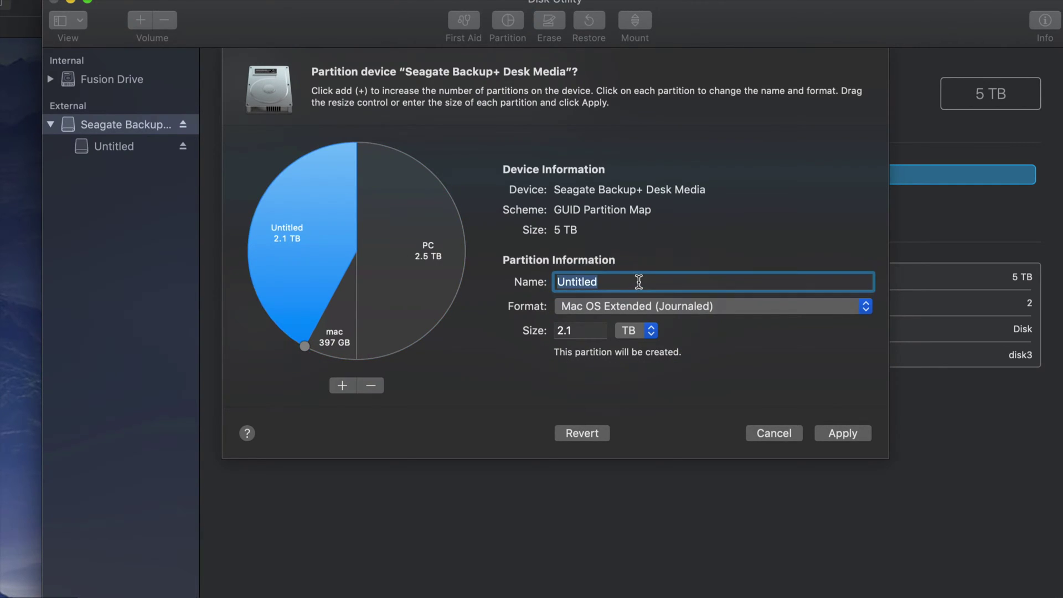
left_click_drag(581, 282, 549, 282)
type("Ti")
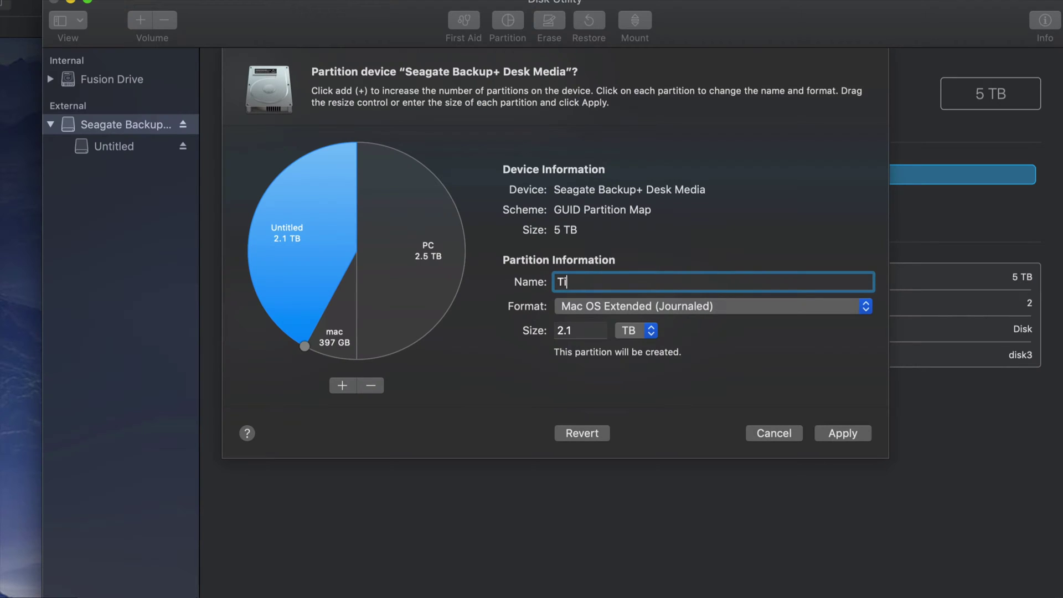
type("me Machine")
left_click(437, 244)
- Check the format settings of the mac, Time Machine and PC partitions
left_click(345, 327)
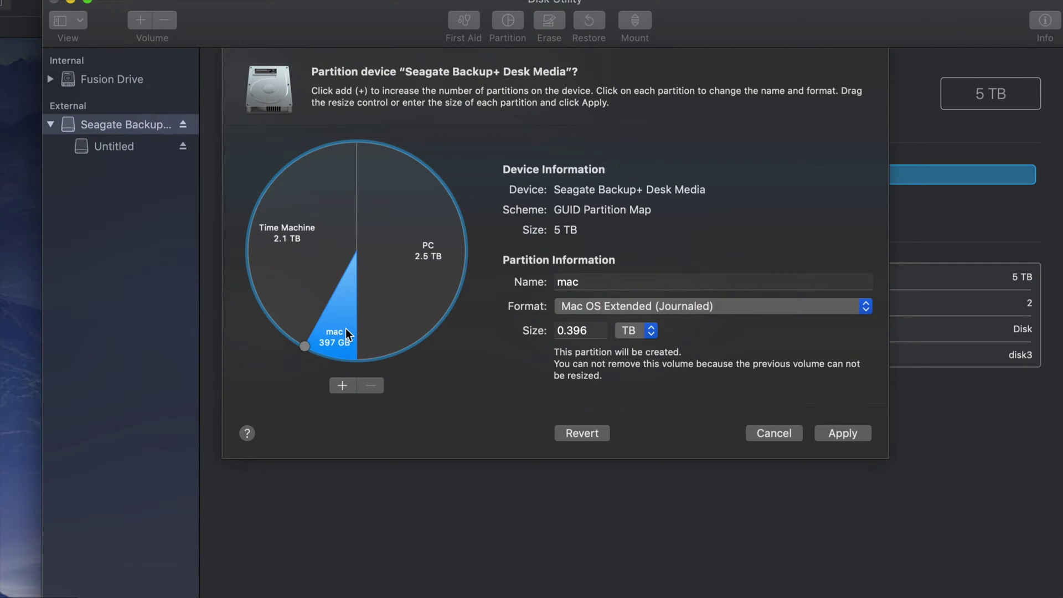
left_click(311, 264)
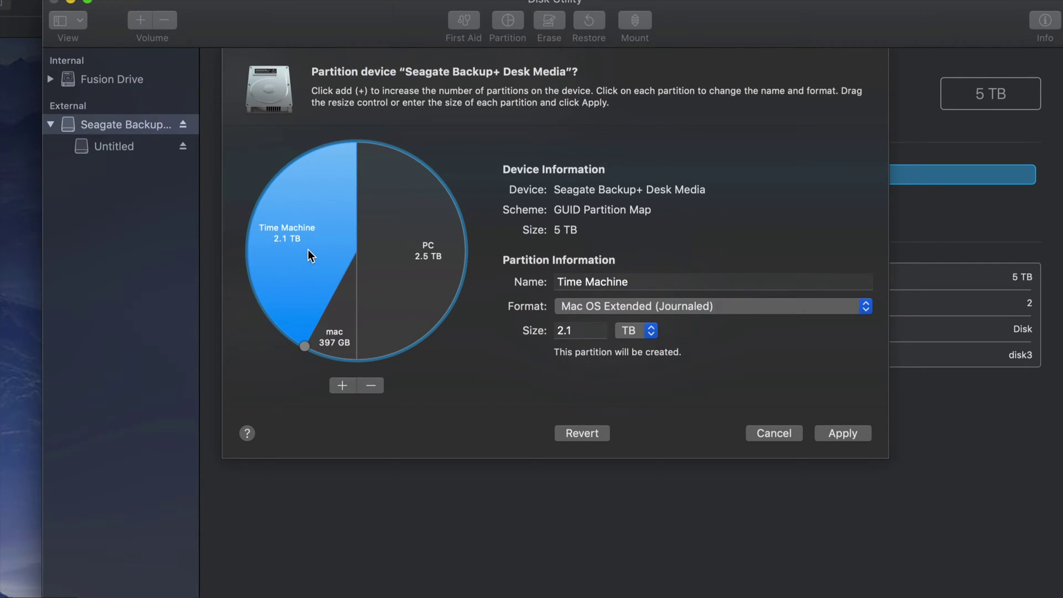
left_click(783, 307)
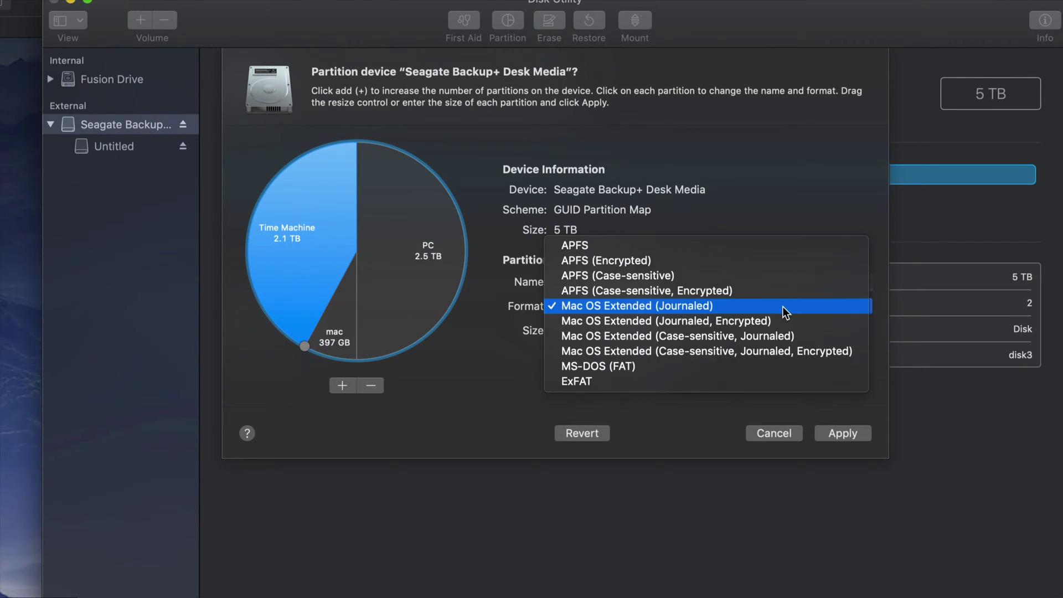
left_click(753, 307)
left_click(344, 328)
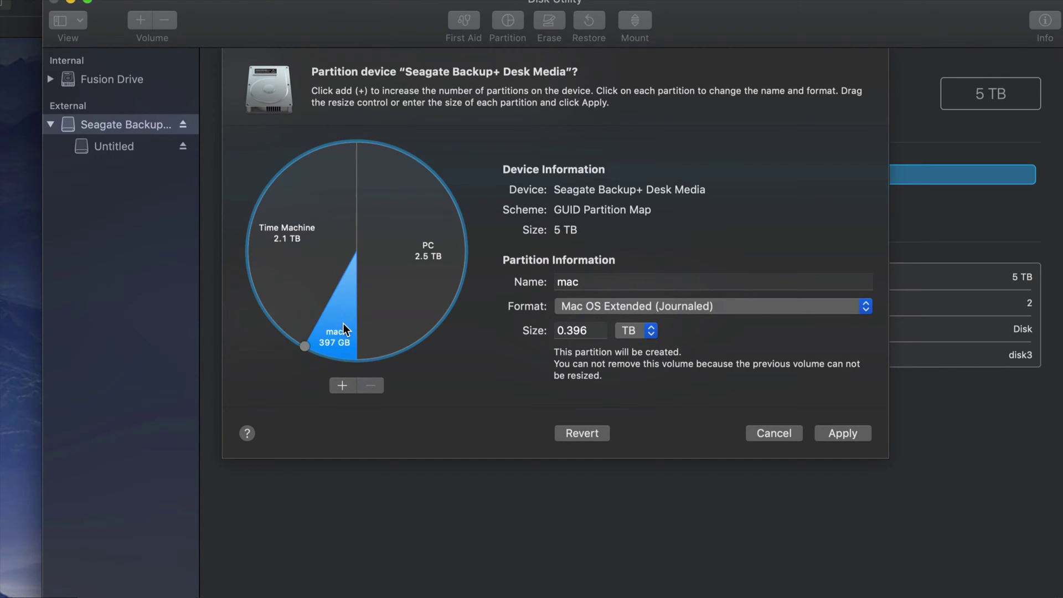
left_click(833, 306)
left_click(756, 310)
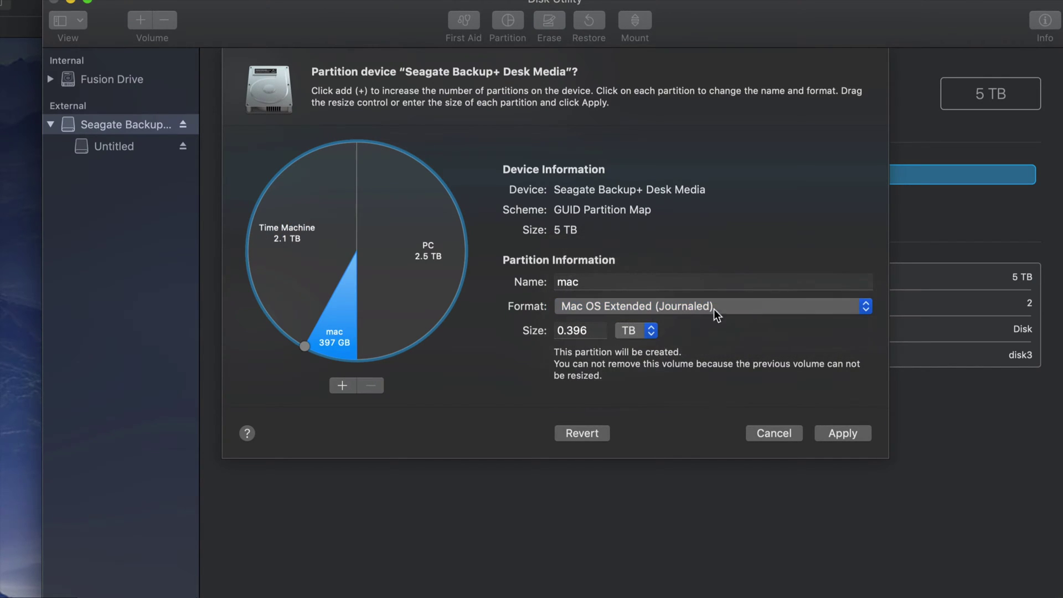
left_click(428, 280)
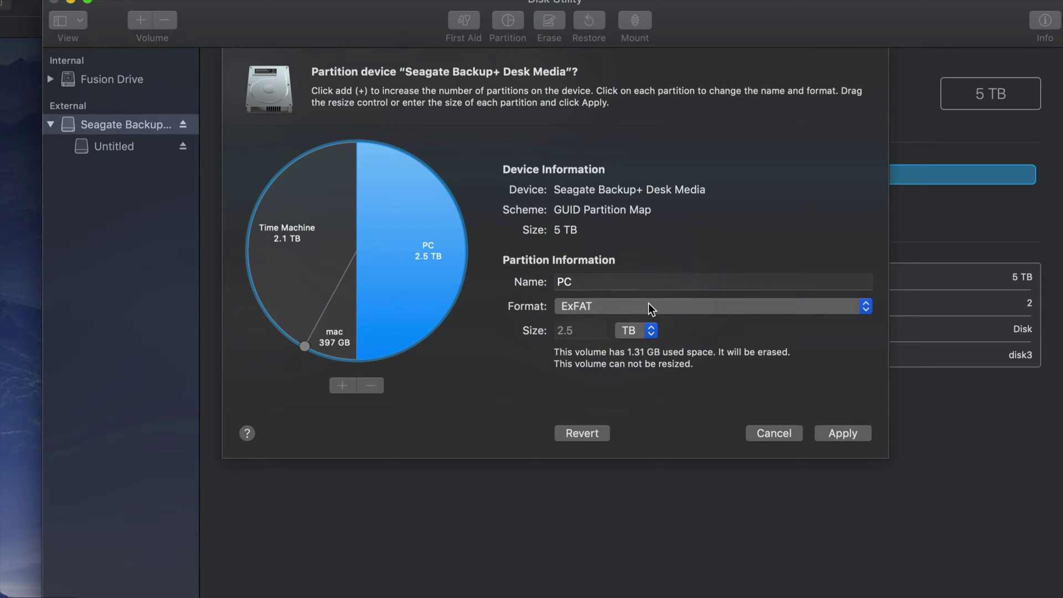
- Resize the mac partition to about 350 GB, giving the Time Machine partition about 2.15 TB
left_click(350, 256)
left_click(384, 252)
left_click(321, 254)
left_click(346, 301)
left_click(387, 276)
left_click(332, 268)
left_click(346, 299)
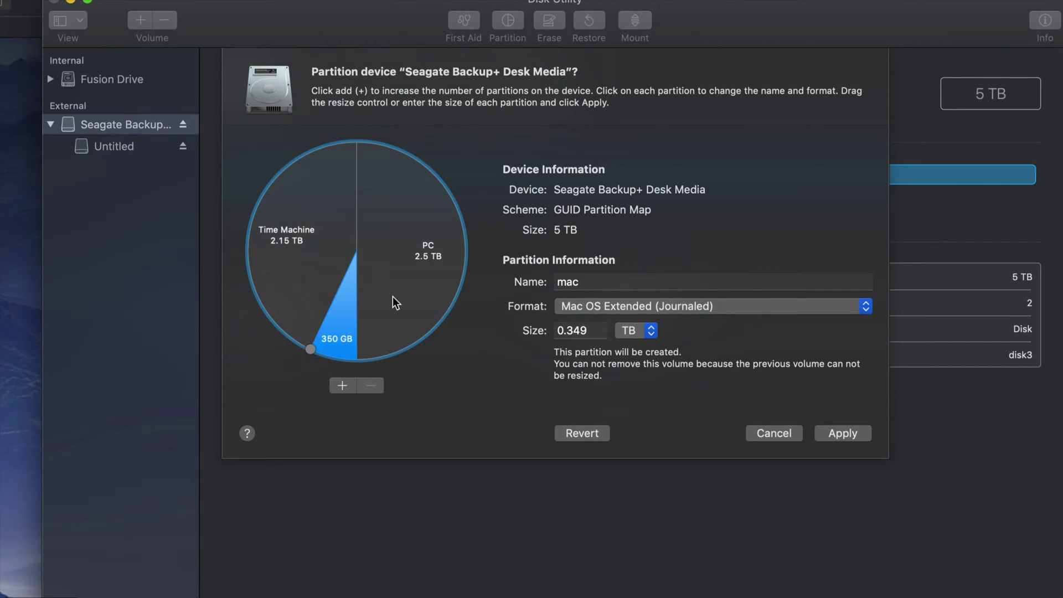
- Apply the three-partition layout to the Seagate drive, confirm partitioning and close the completion report
left_click(842, 433)
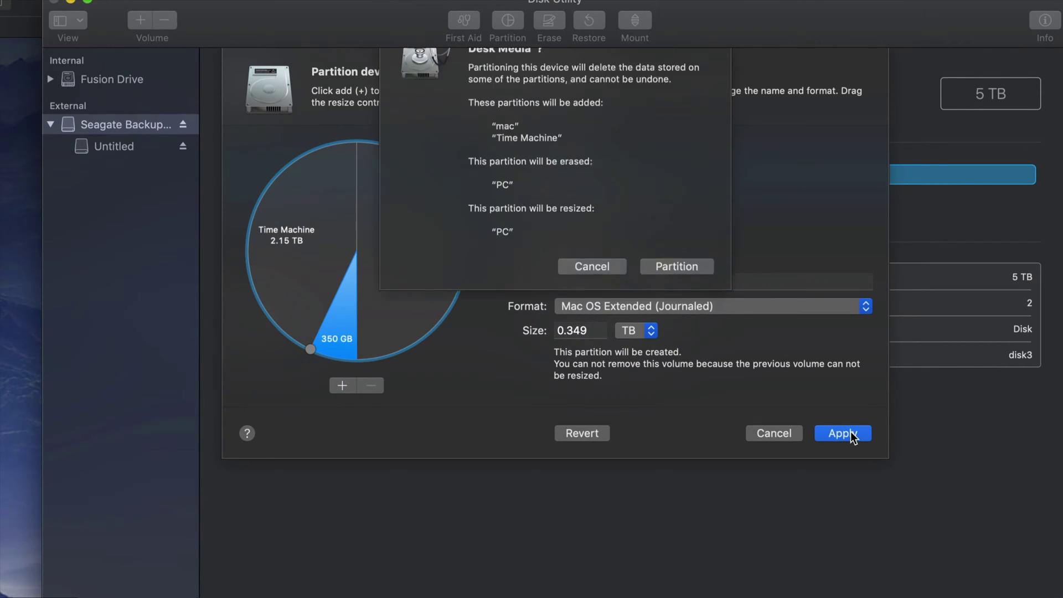
left_click(669, 301)
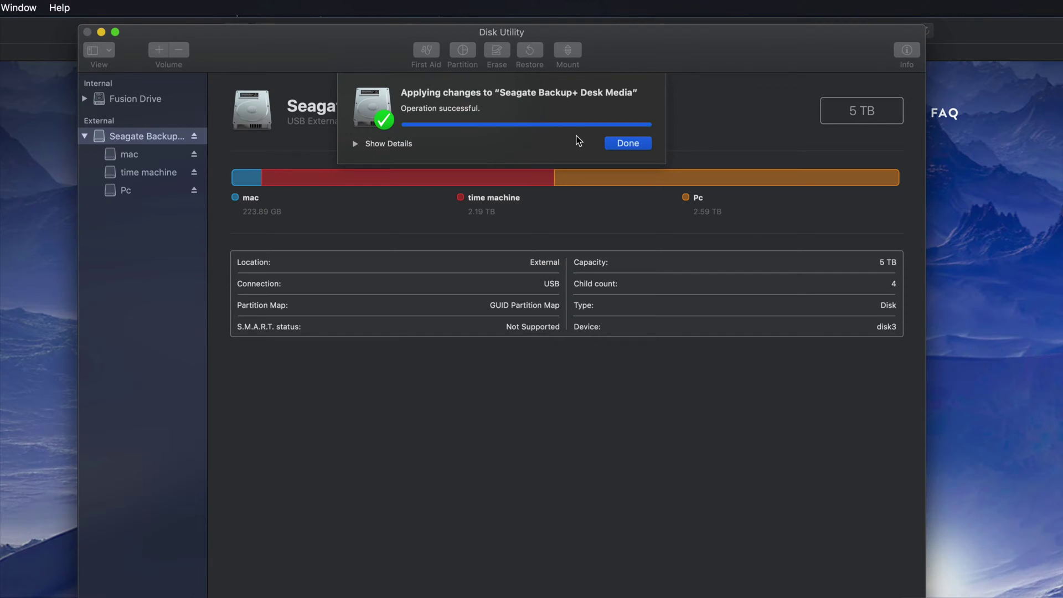
left_click(619, 143)
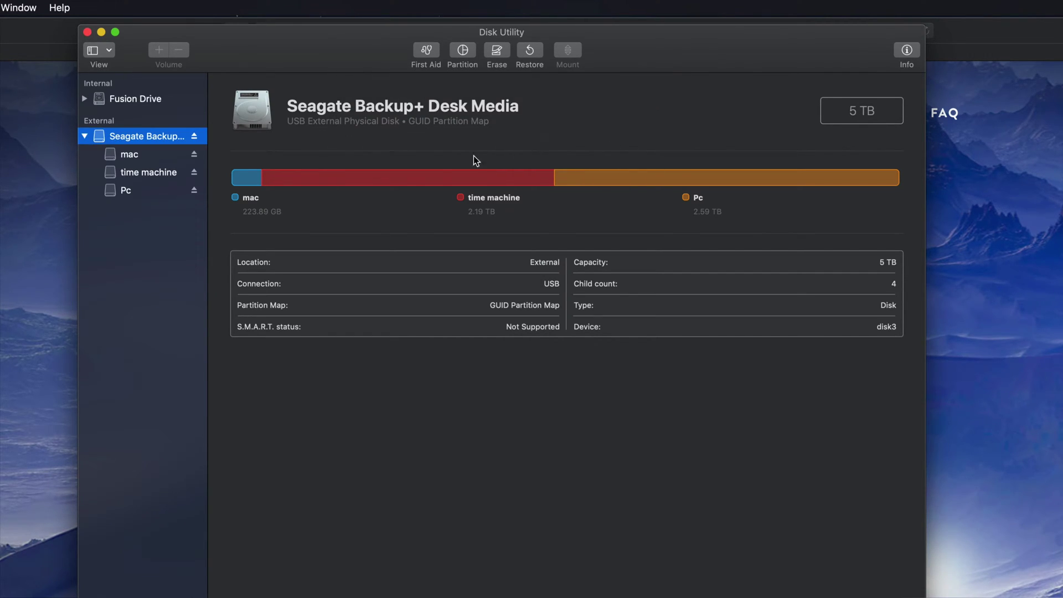
- Review the mac, time machine and Pc volumes in Disk Utility and find their drives on the desktop
left_click(128, 156)
left_click(135, 174)
left_click(141, 158)
left_click(146, 171)
left_click(132, 192)
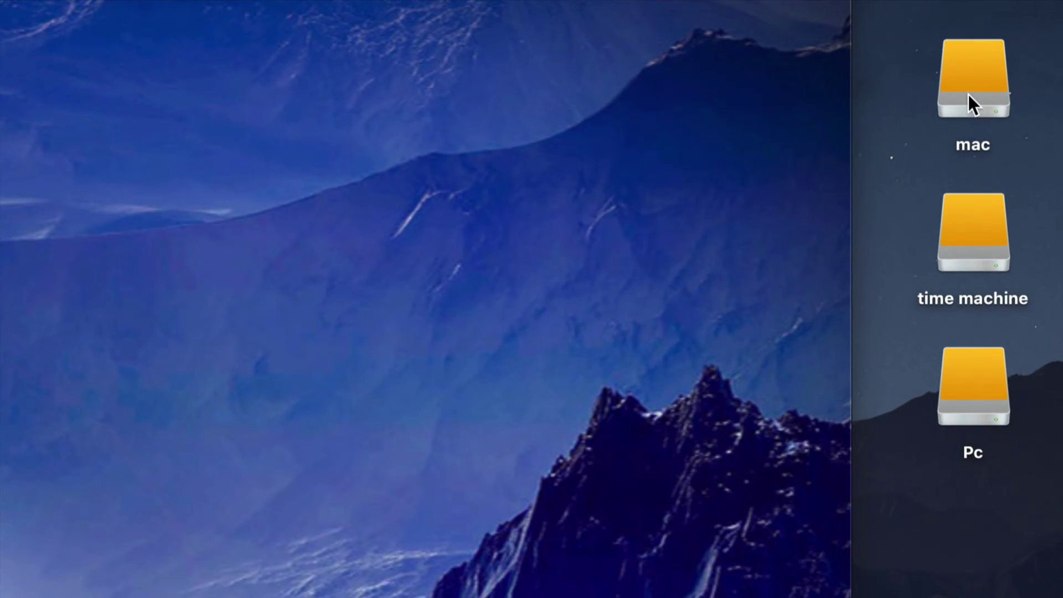
left_click(969, 95)
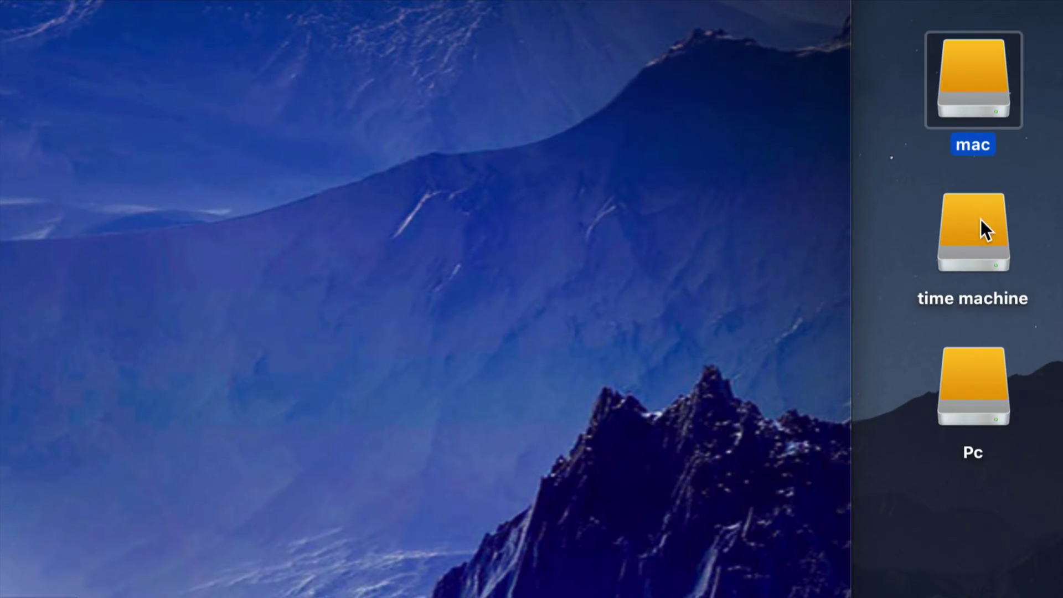
left_click(975, 237)
left_click(985, 385)
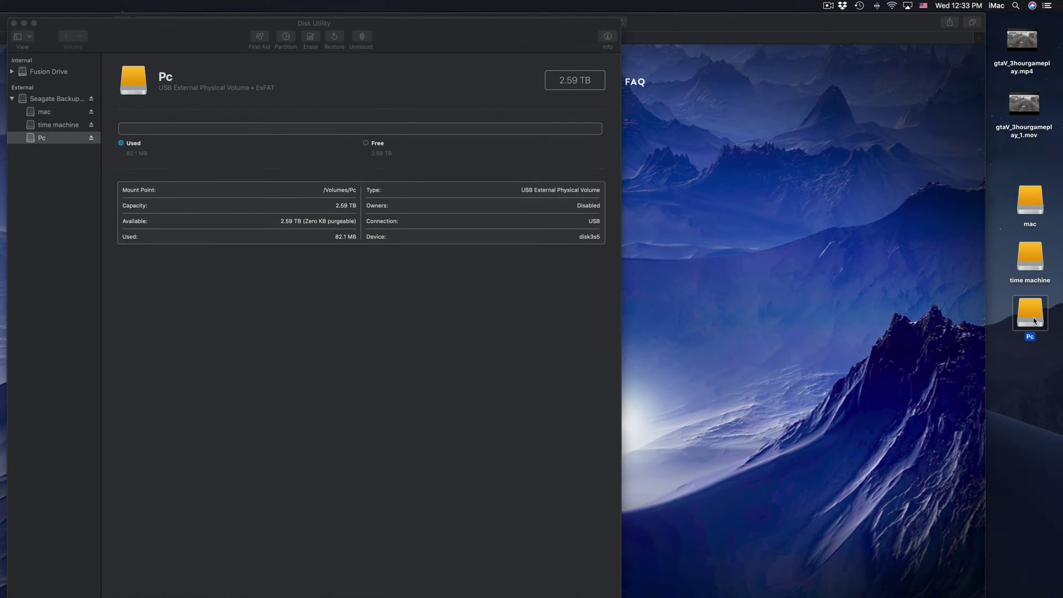
left_click(1027, 270)
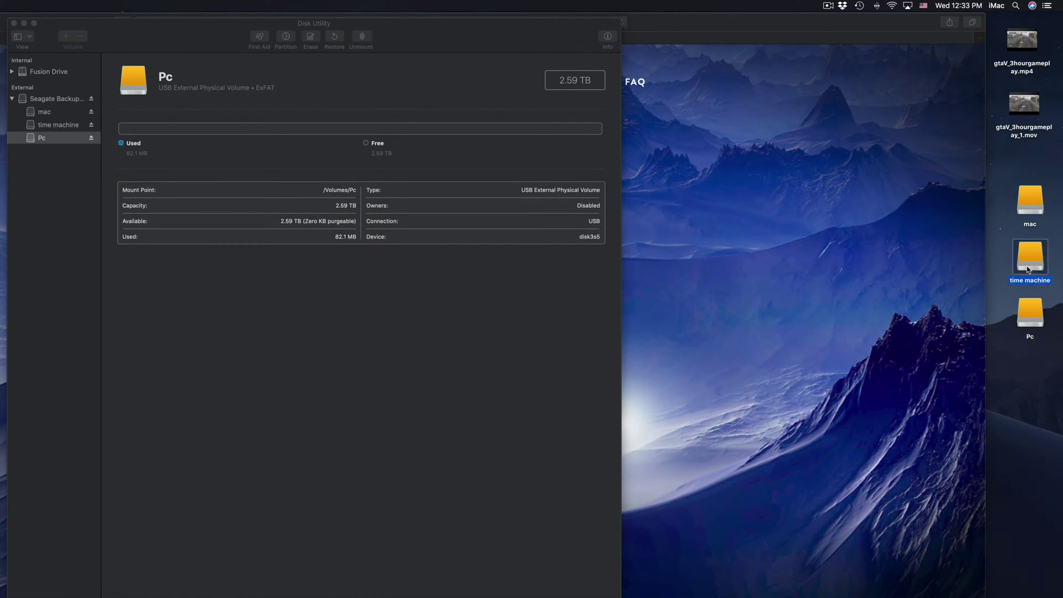
- Open the time machine, Pc and mac drives in Finder and spread out the mac and Pc windows
double_click(1029, 264)
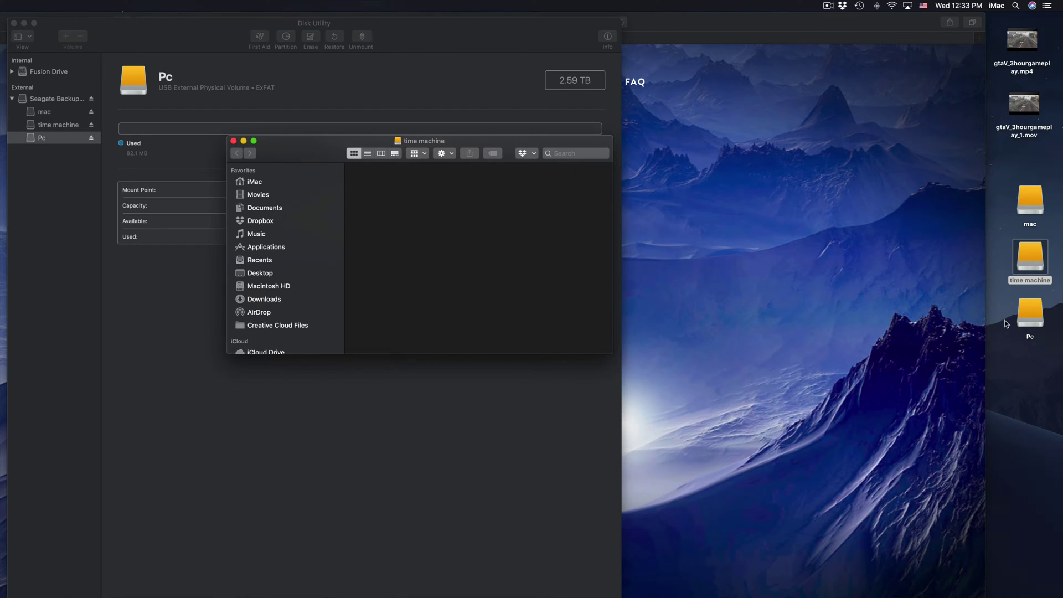
double_click(1029, 316)
double_click(1030, 202)
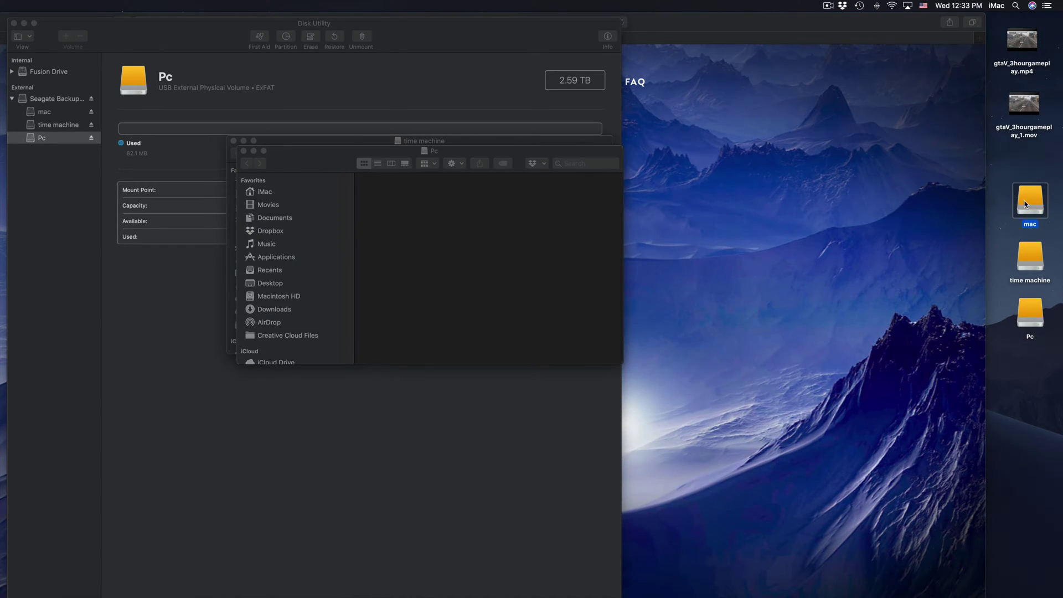
left_click_drag(340, 176, 556, 153)
left_click_drag(338, 155, 623, 219)
- Start copying gtaV_3hourgameplay_1.mov to the Pc drive and gtaV_3hourgameplay.mp4 to the mac drive
left_click_drag(1024, 104, 850, 285)
left_click_drag(1033, 43, 832, 175)
left_click_drag(728, 140, 740, 123)
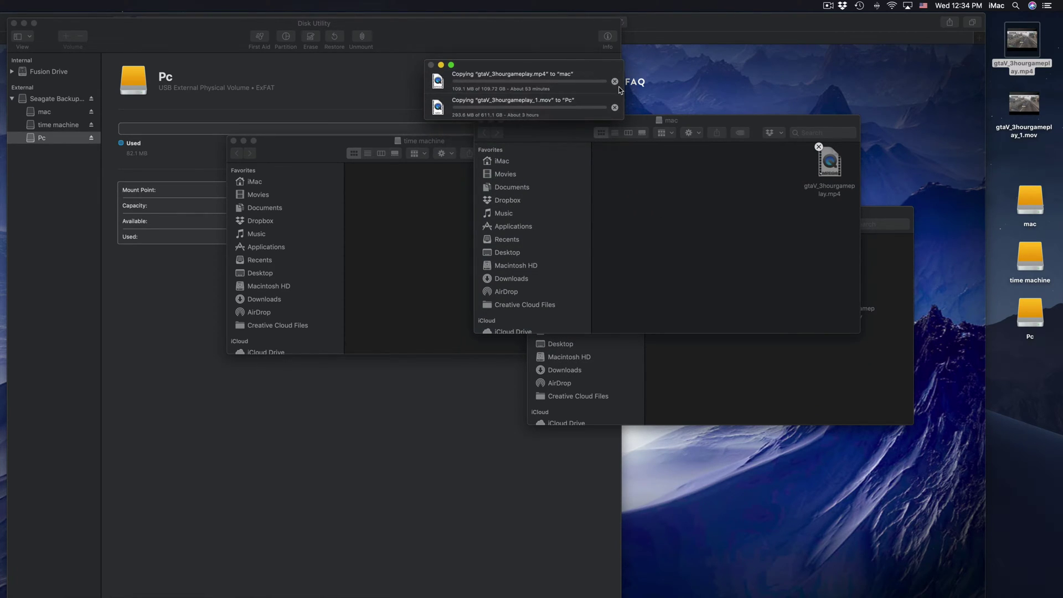
- Stop both video file copies to the mac and Pc drives
left_click(615, 81)
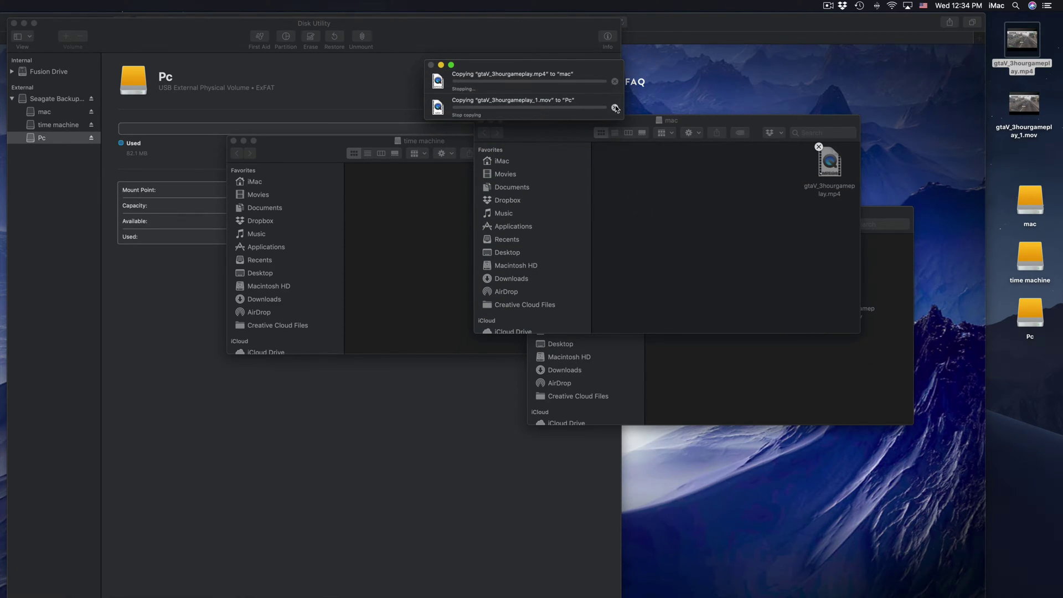
left_click(619, 111)
left_click(782, 275)
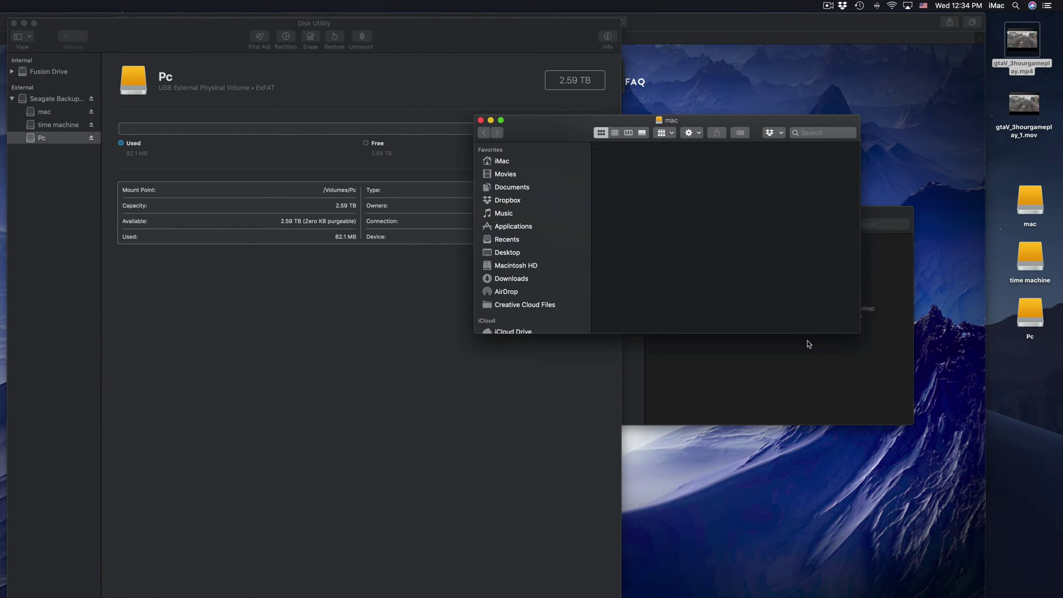
- Bring the Pc drive's window forward, and close the mac and Pc Finder windows
left_click(809, 371)
left_click_drag(618, 226, 626, 227)
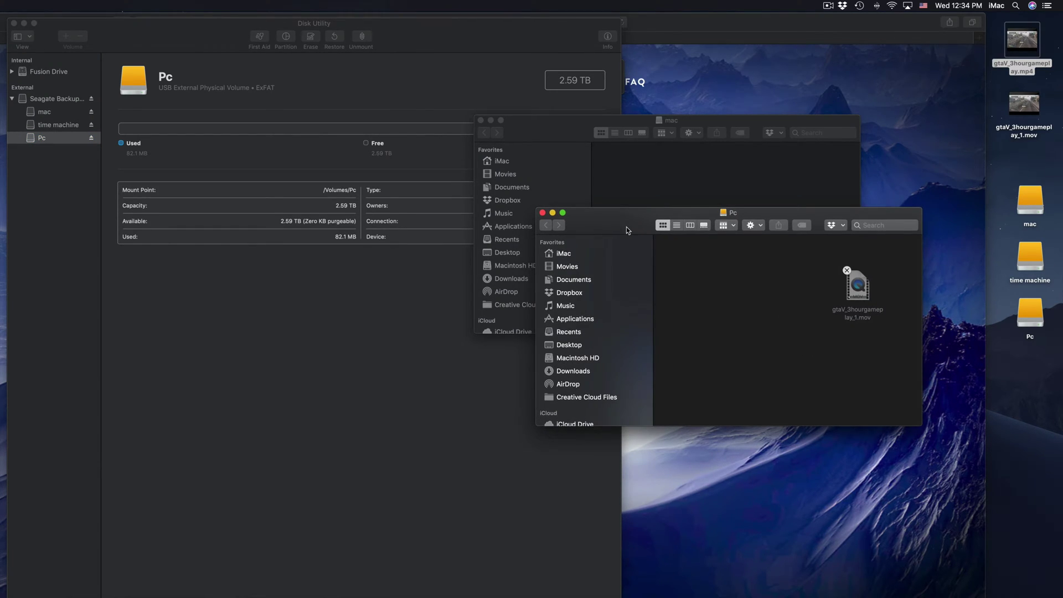
left_click(480, 120)
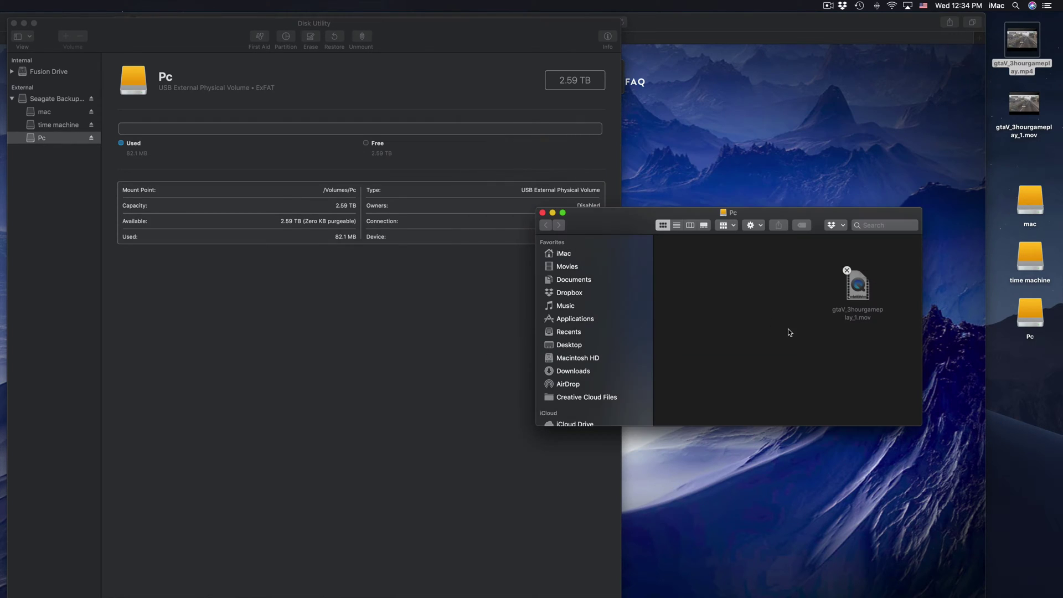
left_click(543, 213)
- Move the Disk Utility and time machine windows apart and reveal the Dock
left_click_drag(393, 36, 448, 240)
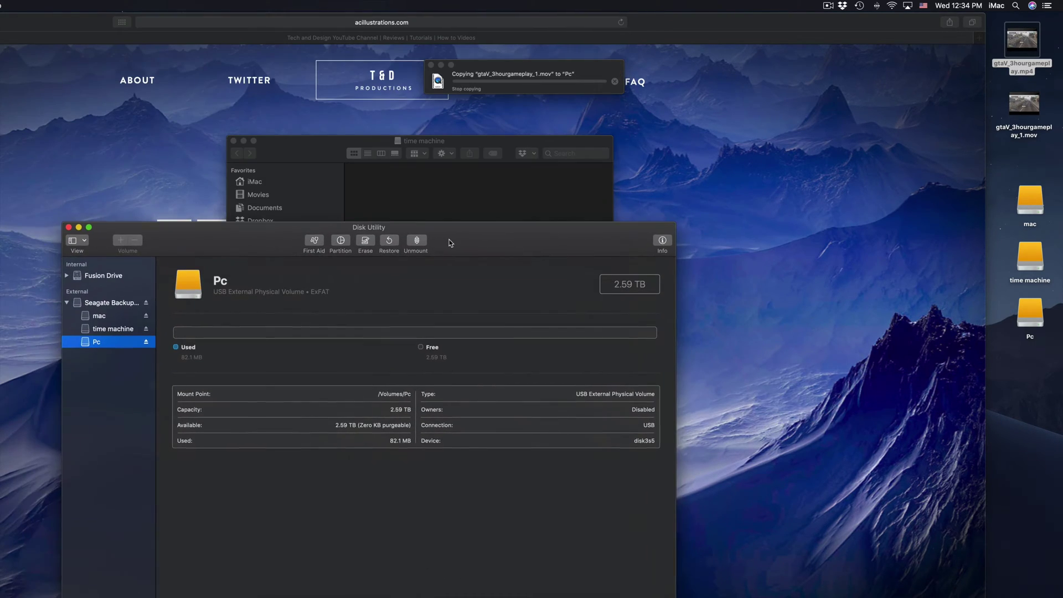
left_click_drag(325, 143, 467, 135)
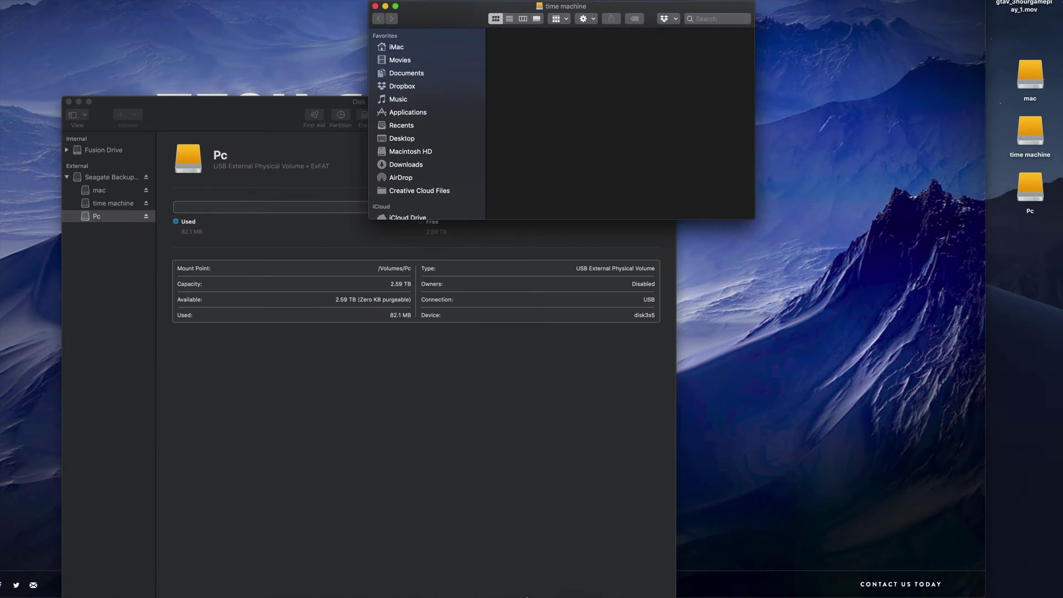
mouse_move(522, 576)
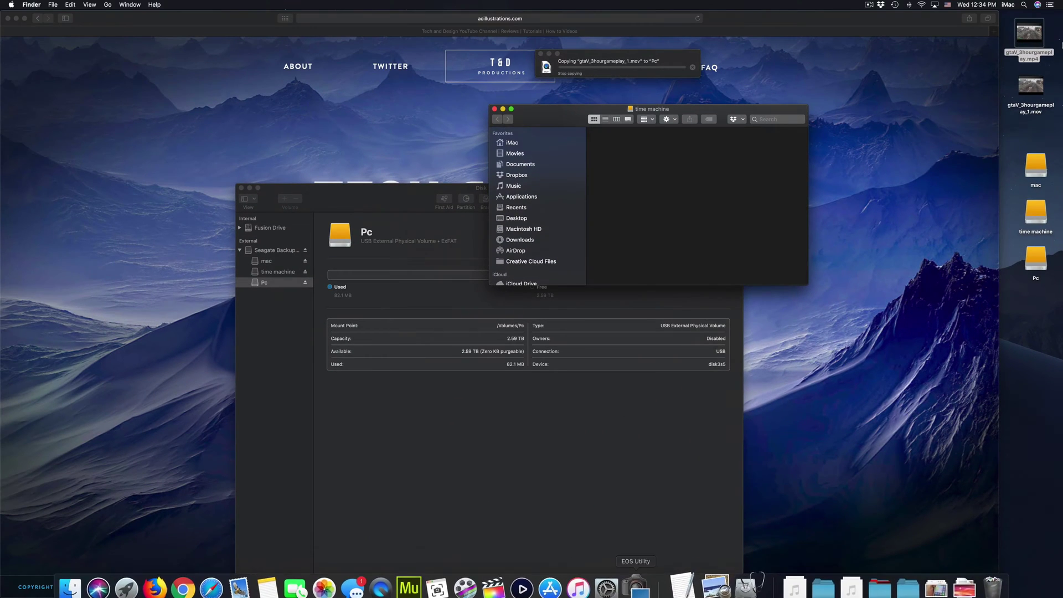
- Search Spotlight for "system" and open System Preferences
key("super+space")
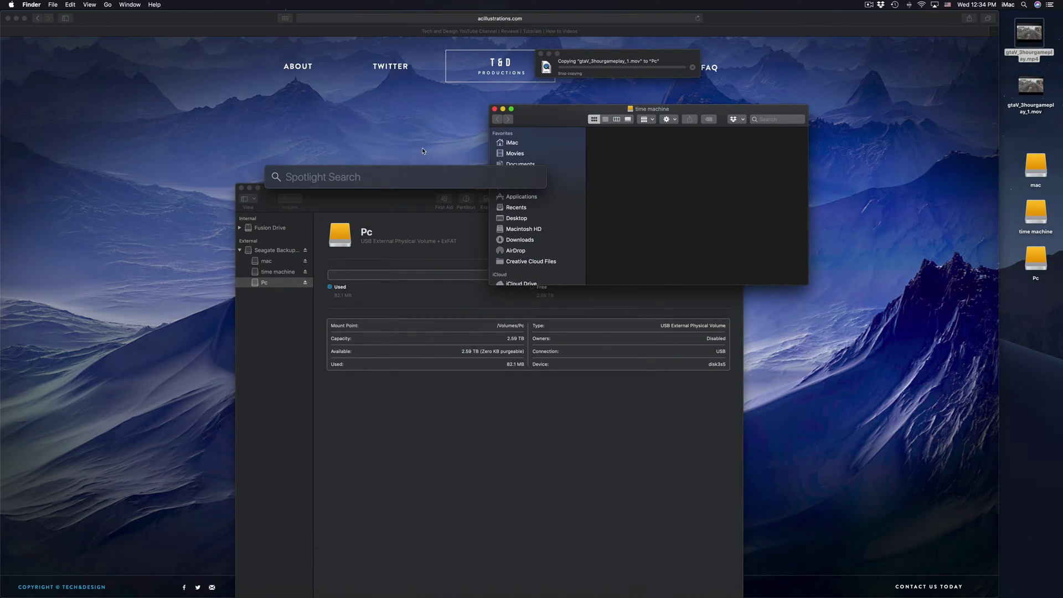
type("system")
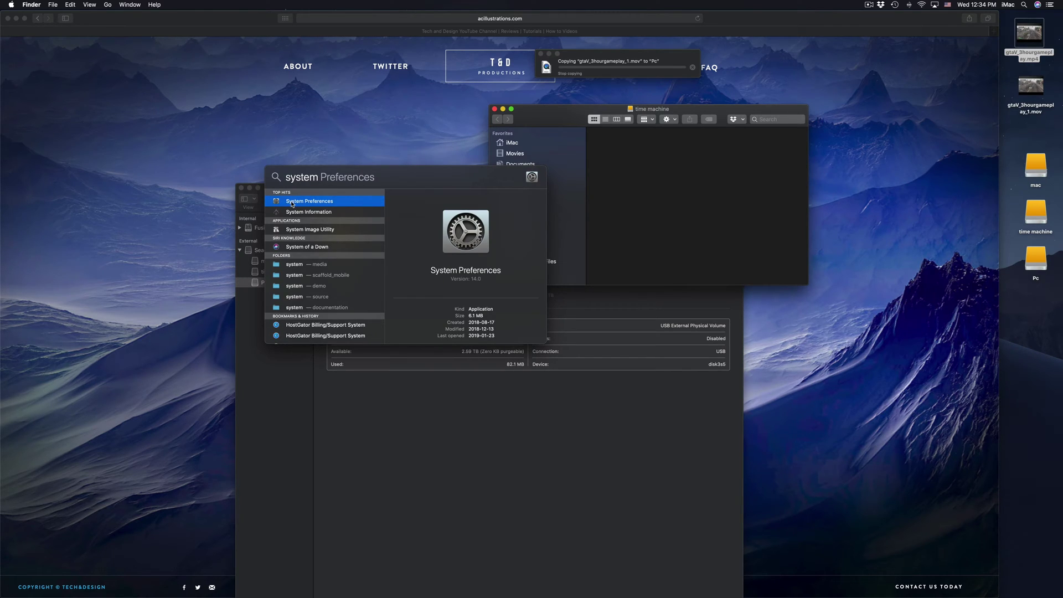
key("Return")
- Spread out the System Preferences, time machine and copy progress windows, and close Disk Utility
left_click_drag(503, 17, 494, 174)
left_click_drag(532, 109, 724, 121)
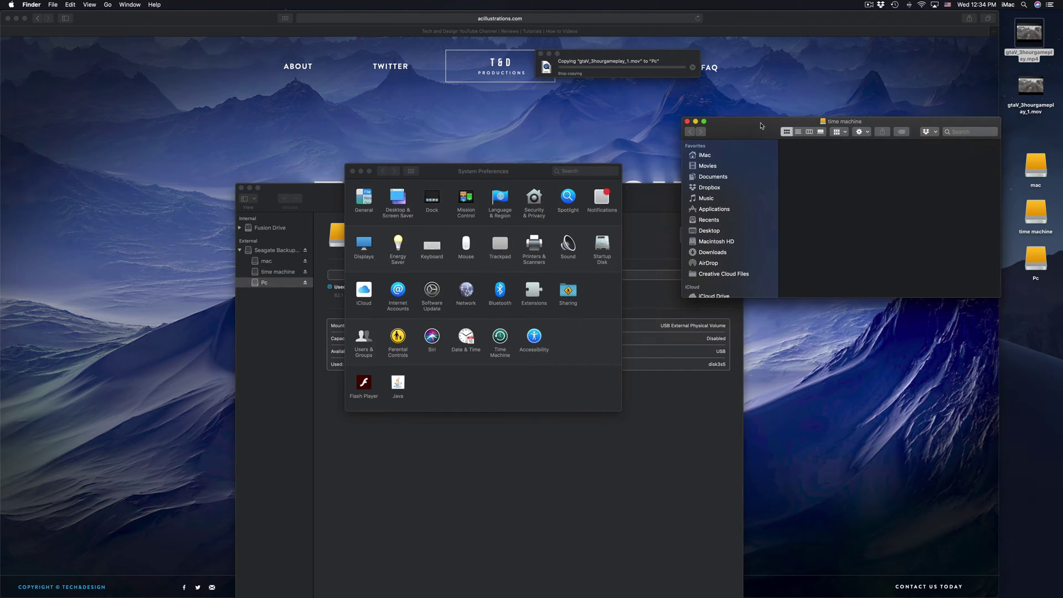
left_click_drag(631, 61, 940, 92)
left_click_drag(518, 179, 468, 129)
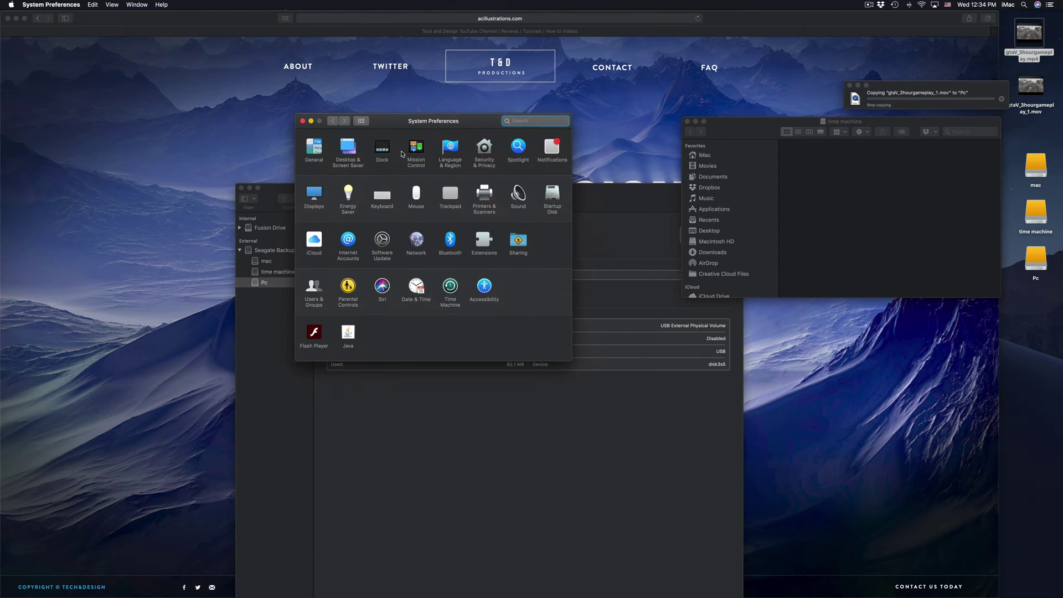
left_click(241, 189)
- Open the Time Machine preferences and review the listed backup disks
left_click_drag(412, 119, 410, 129)
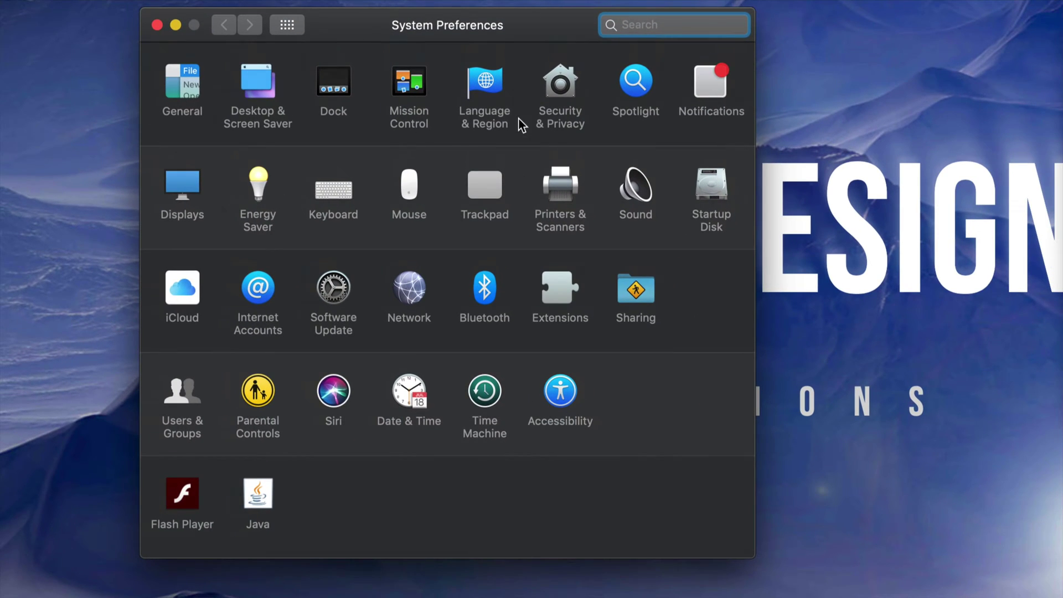
left_click_drag(515, 41, 517, 43)
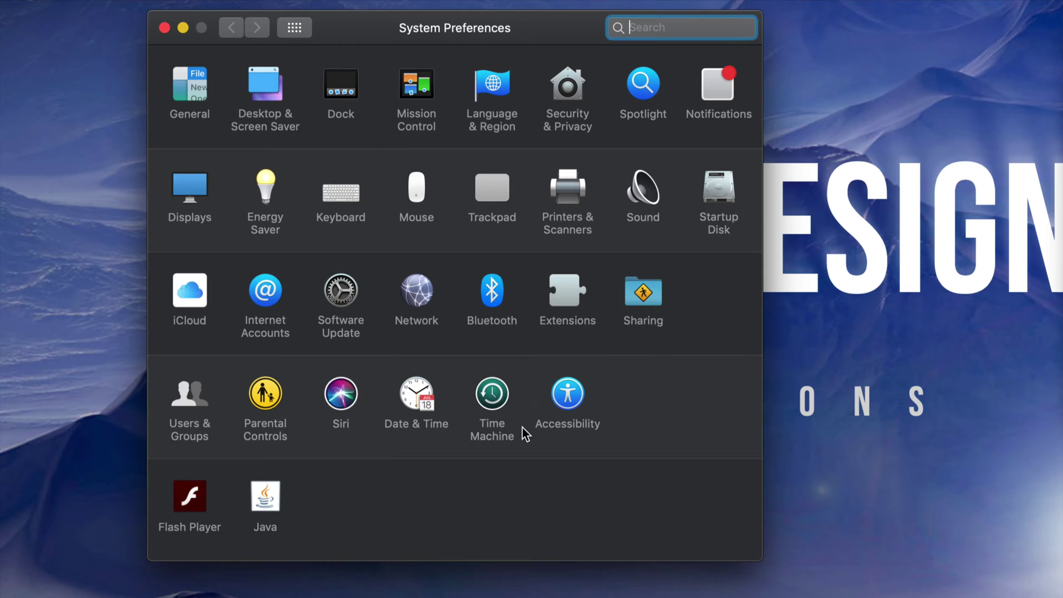
left_click(492, 394)
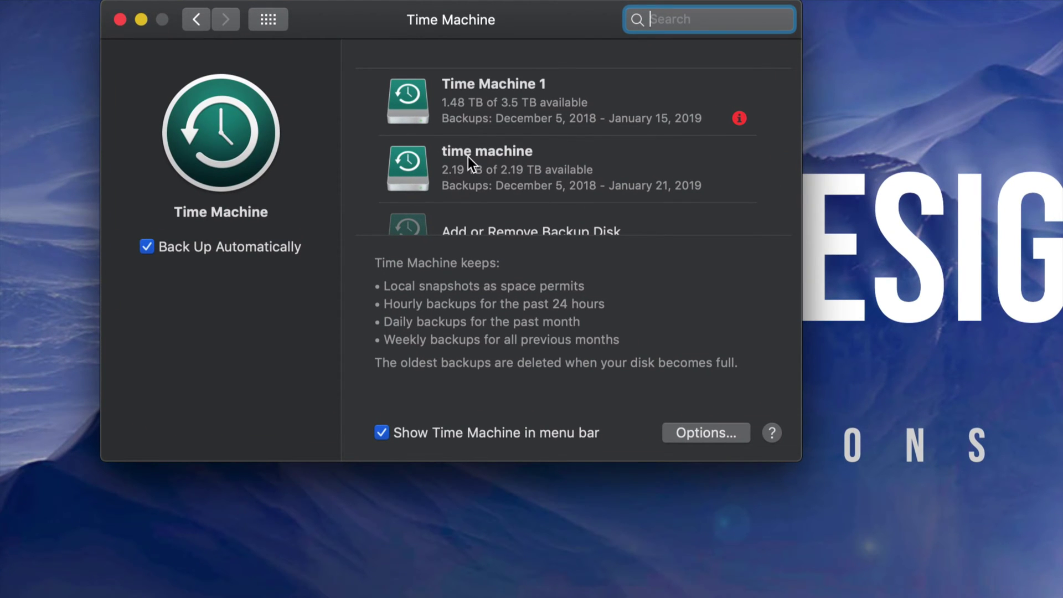
scroll(479, 159, "down", 2)
scroll(476, 155, "up", 2)
scroll(470, 187, "down", 2)
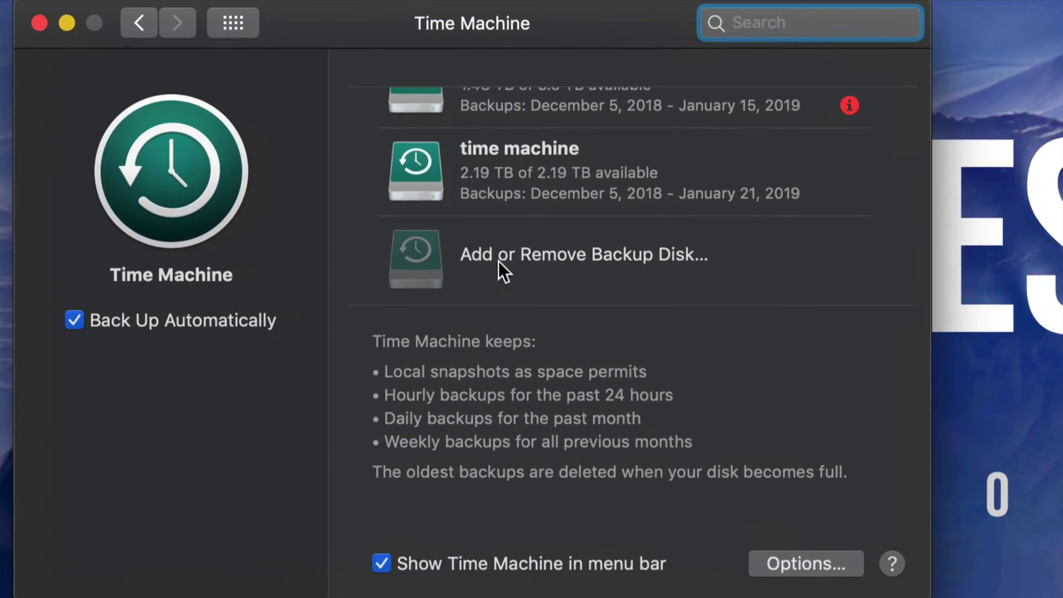
- Add the external drive's 2.19 TB time machine volume from the available disks as a Time Machine backup disk, without encryption
left_click(556, 257)
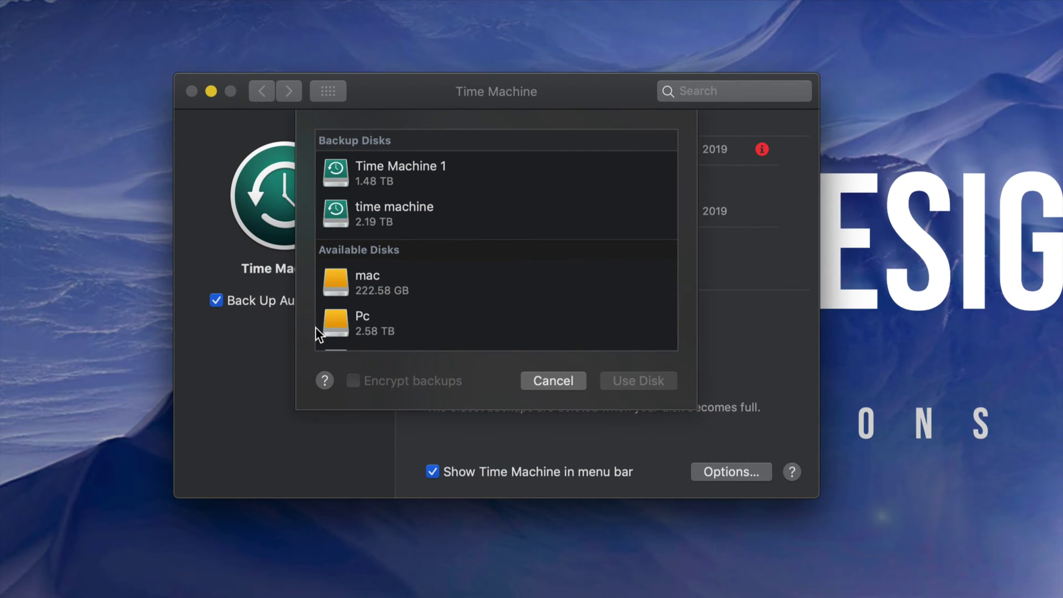
scroll(352, 314, "down", 3)
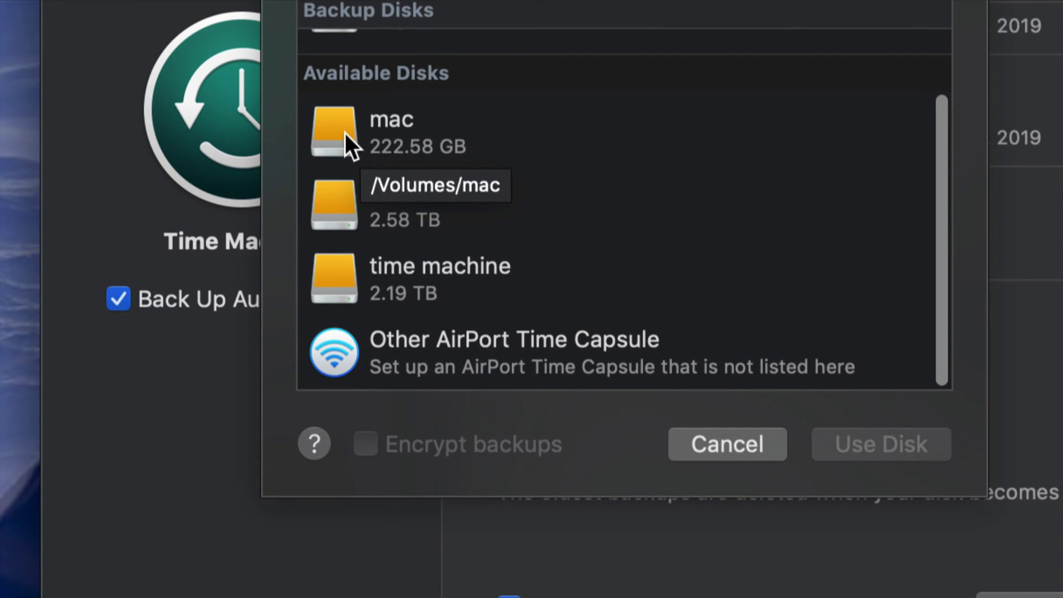
left_click(417, 133)
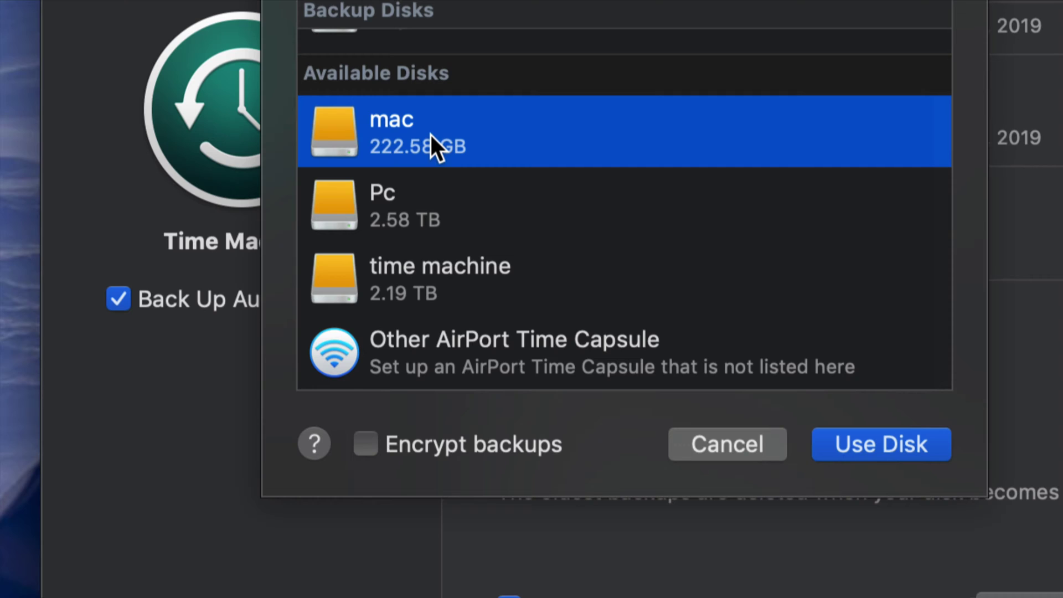
left_click(424, 208)
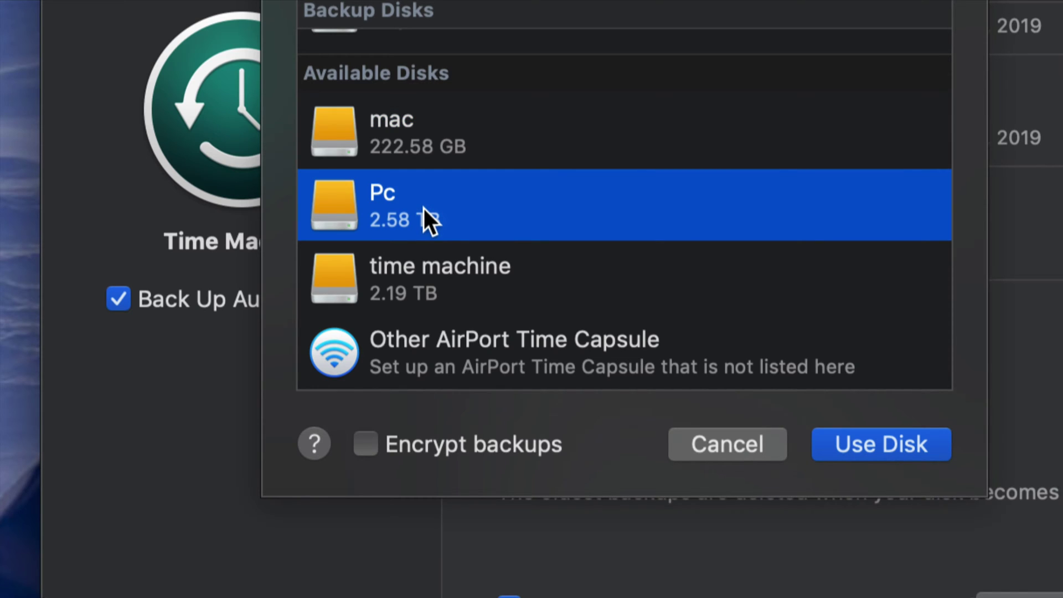
left_click(455, 280)
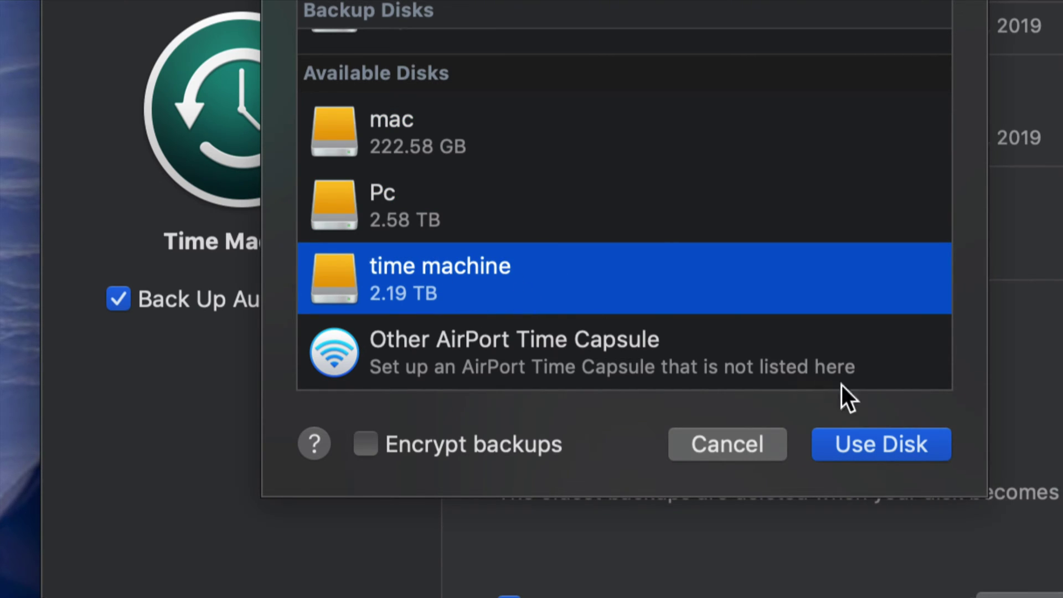
left_click(879, 446)
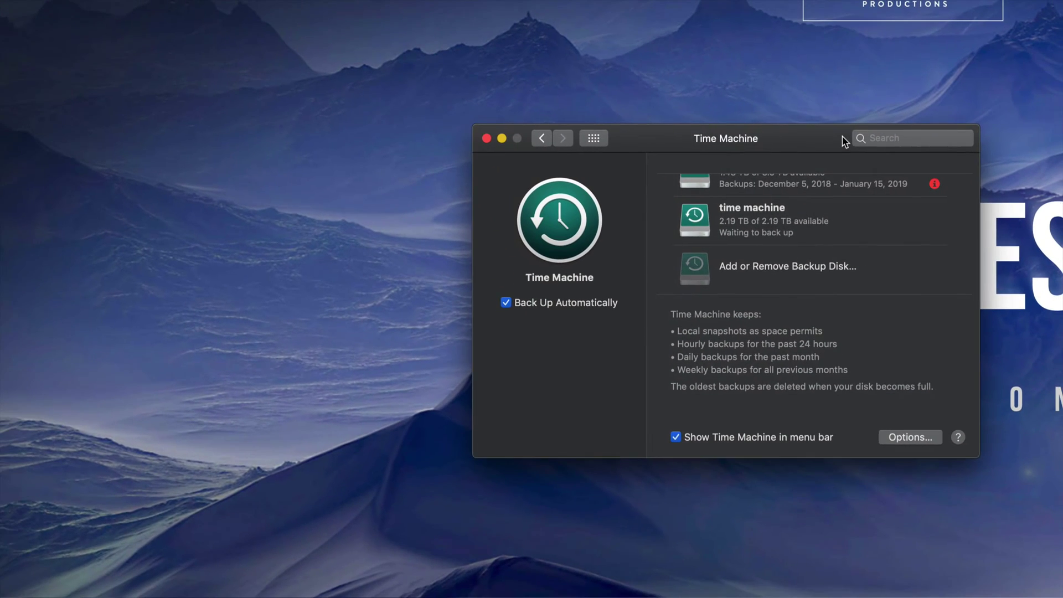
- Rearrange the Time Machine preferences, the time machine Finder window and the copy progress window so that none overlap
left_click_drag(863, 57, 744, 50)
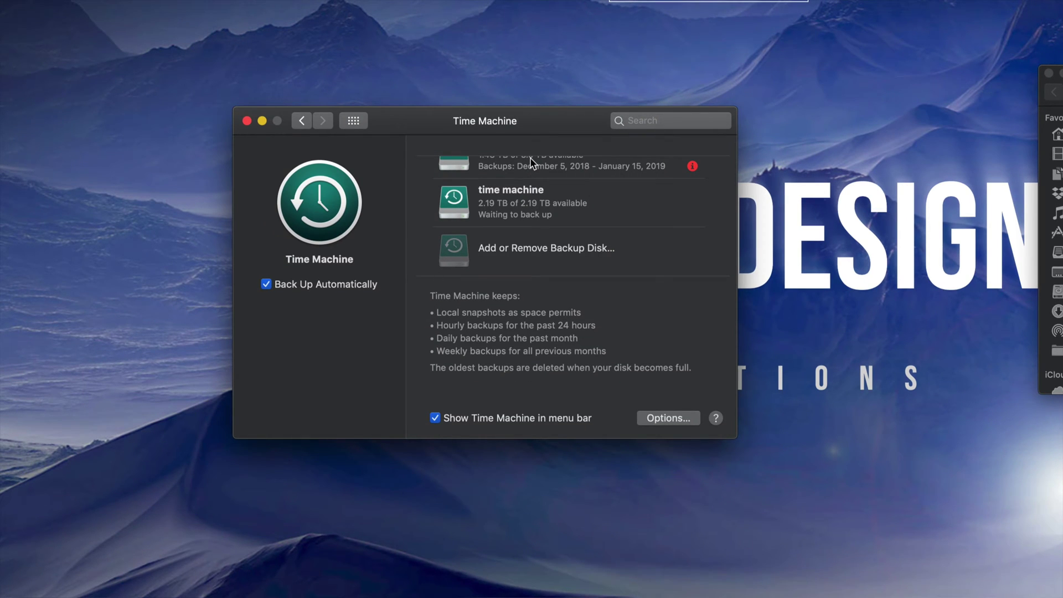
mouse_move(547, 132)
left_mouse_down()
mouse_move(533, 164)
mouse_move(542, 149)
left_mouse_up()
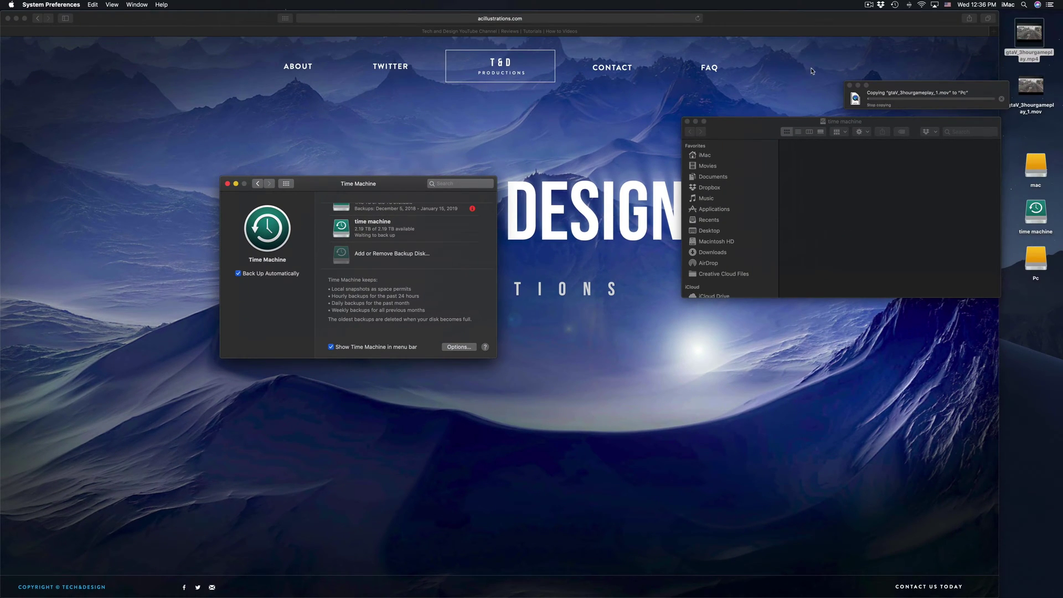
left_click_drag(763, 137, 678, 283)
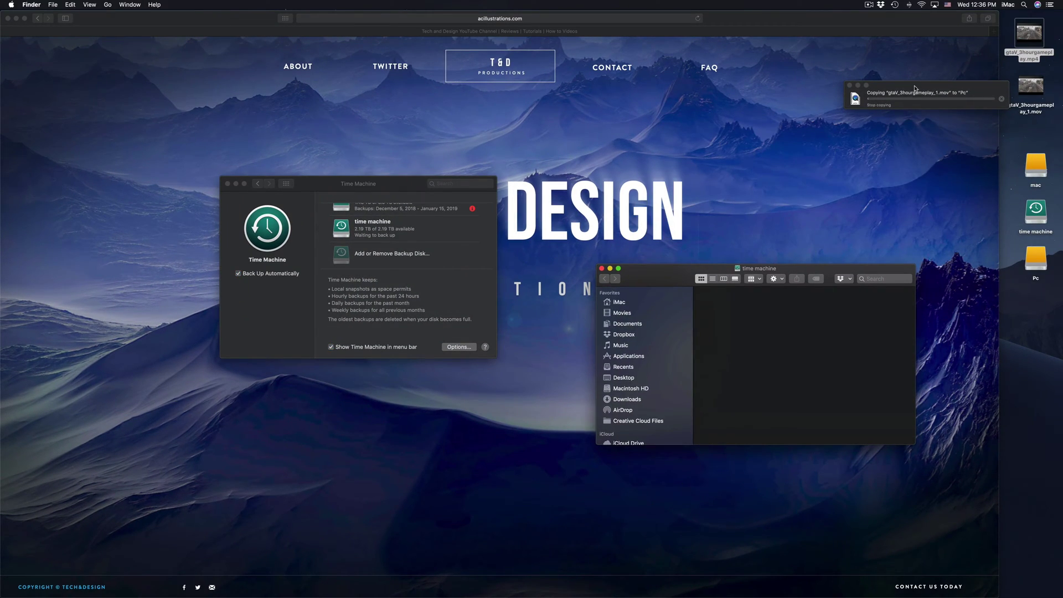
left_click_drag(914, 91, 715, 233)
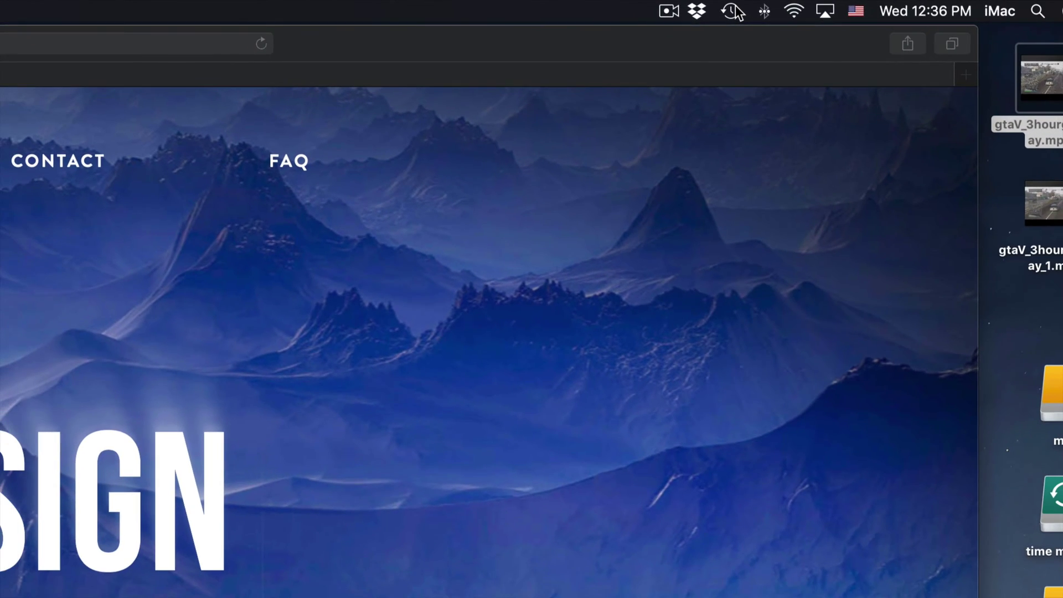
- Review Time Machine's manual backup commands and check the time machine disk's status in the backup disk list
left_click(732, 11)
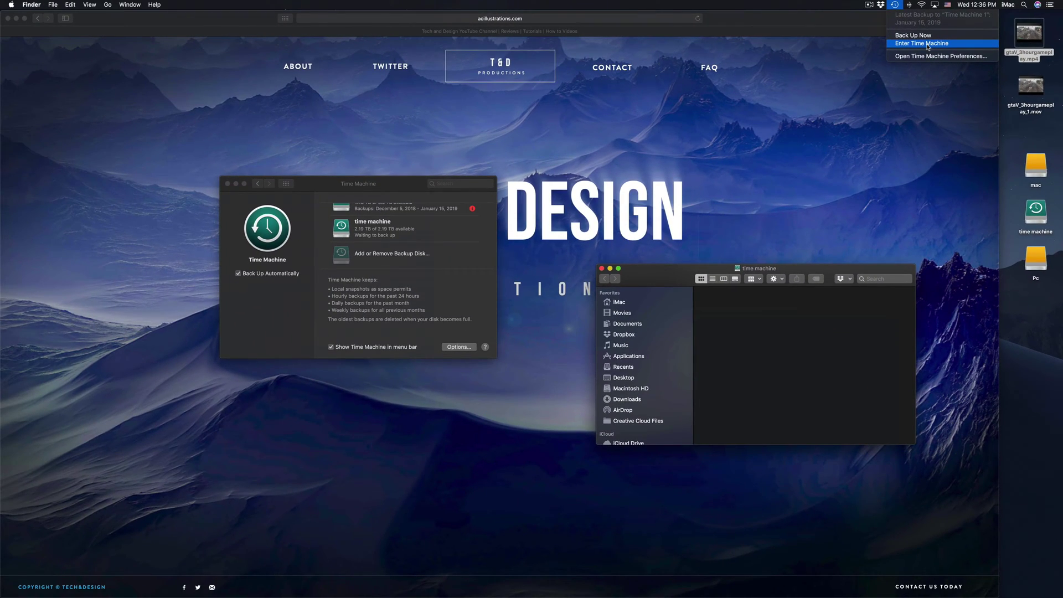
left_click(804, 10)
left_click_drag(338, 189, 425, 193)
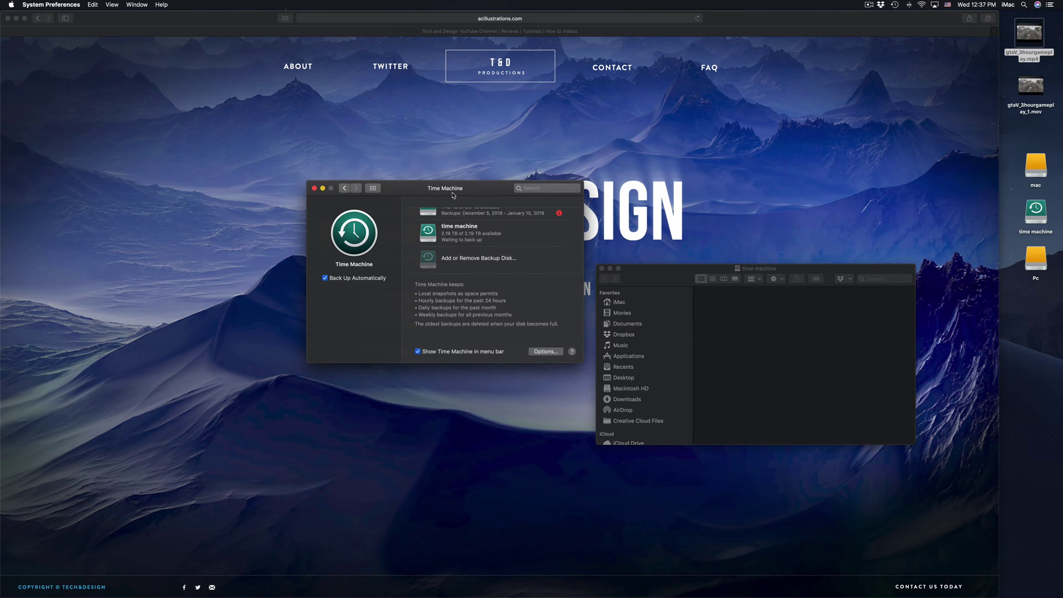
left_click_drag(453, 194, 510, 155)
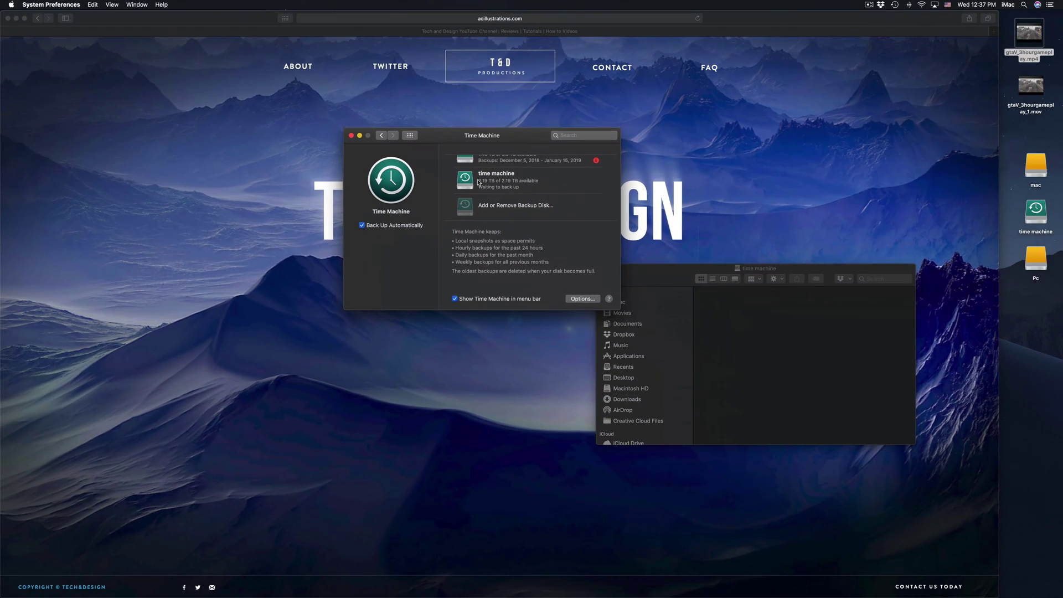
left_click_drag(487, 141, 566, 100)
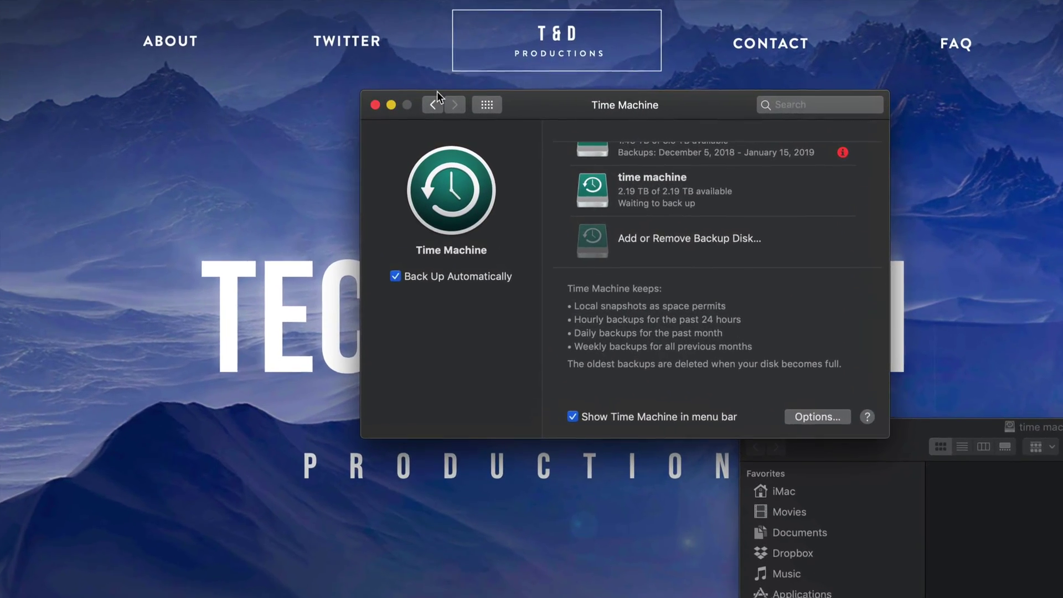
scroll(652, 204, "up", 2)
scroll(652, 203, "down", 2)
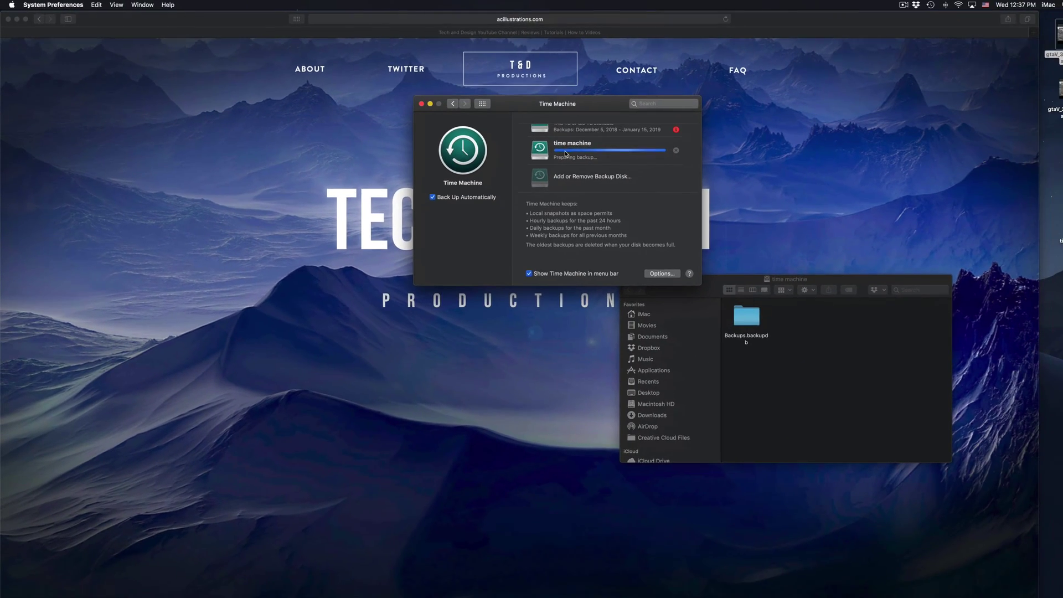
- Move the Time Machine preferences aside, and open the mac and Pc drives in separate, spread-out windows
left_click_drag(555, 105, 465, 223)
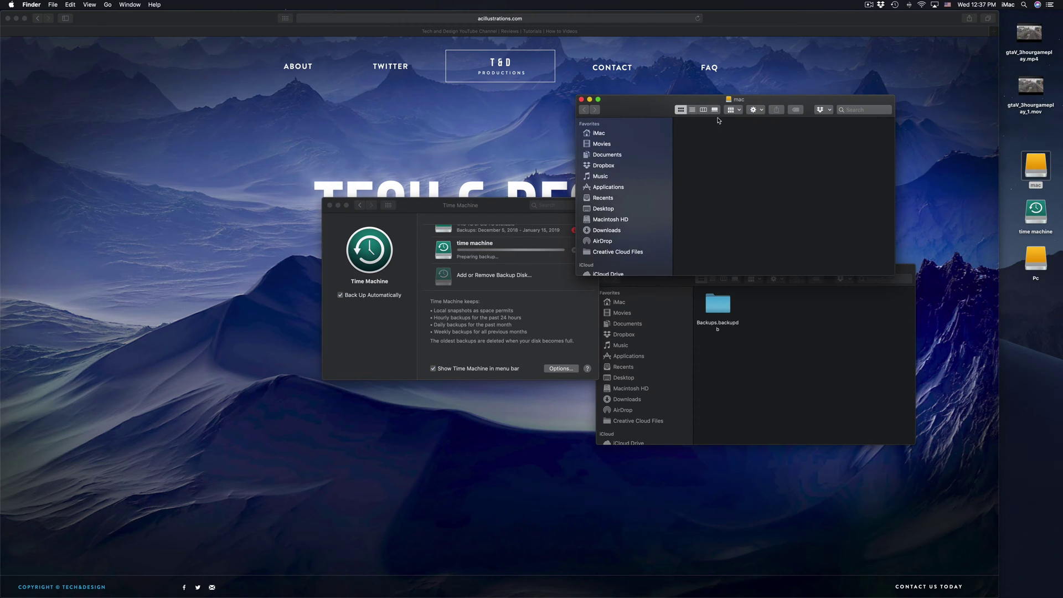
left_click_drag(661, 116, 608, 132)
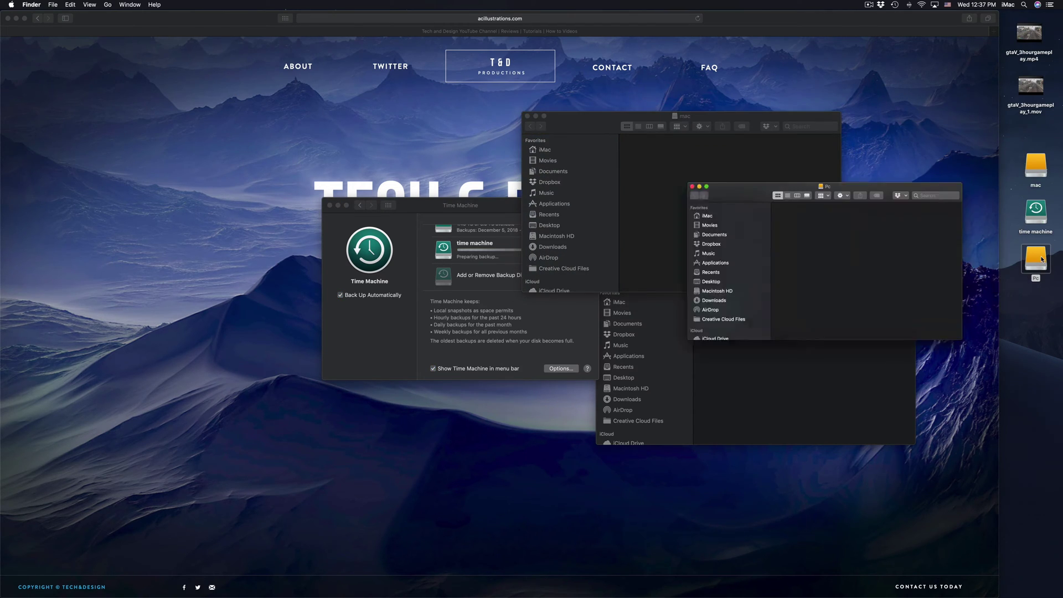
left_click_drag(674, 185, 250, 76)
- Move the Time Machine preferences lower on the desktop and bring the Safari web page to the front
left_click(360, 332)
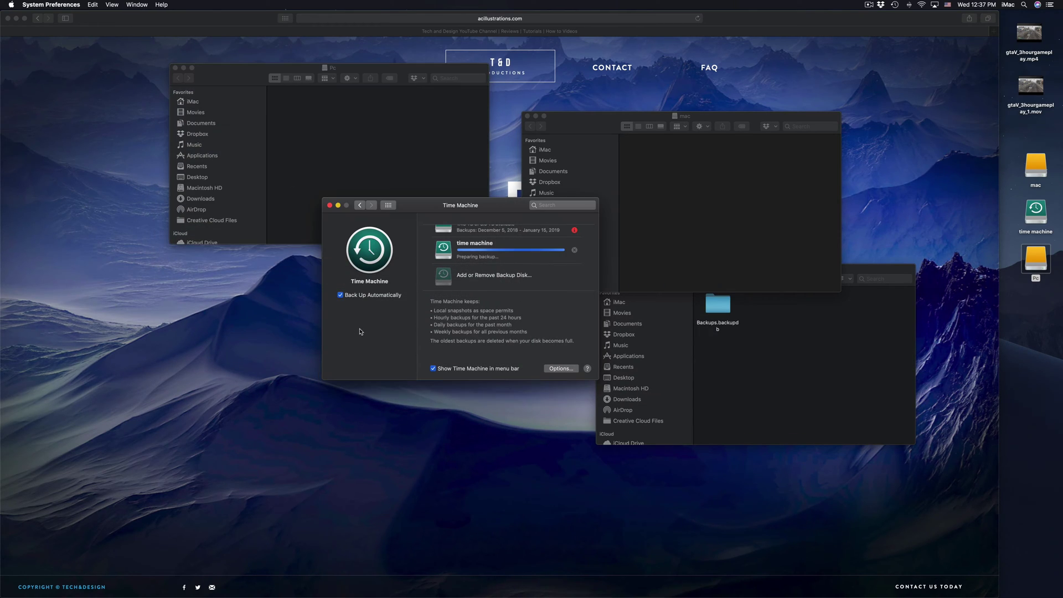
left_click_drag(427, 213, 406, 266)
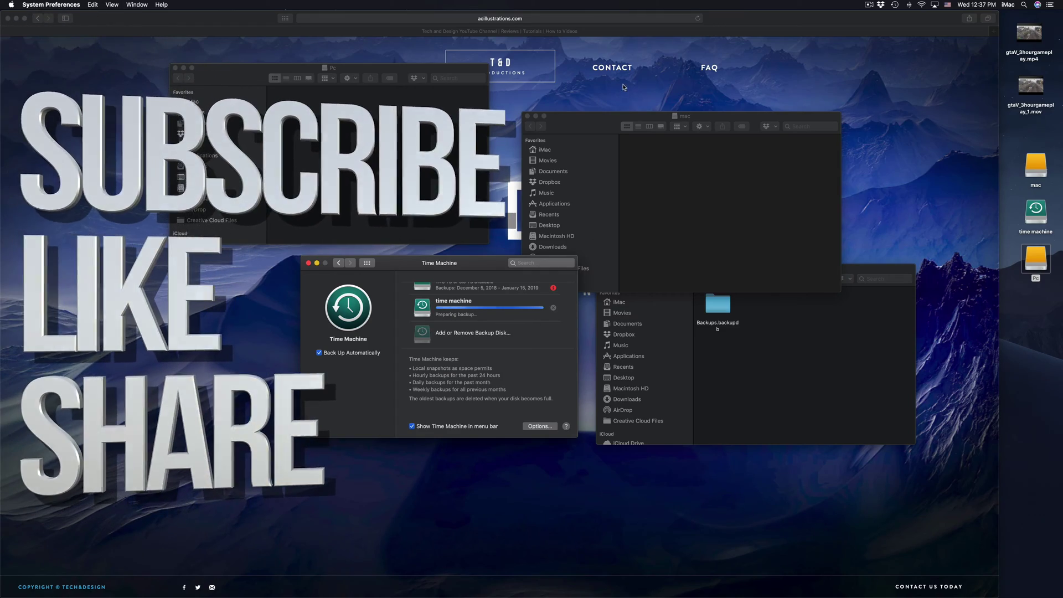
left_click(659, 84)
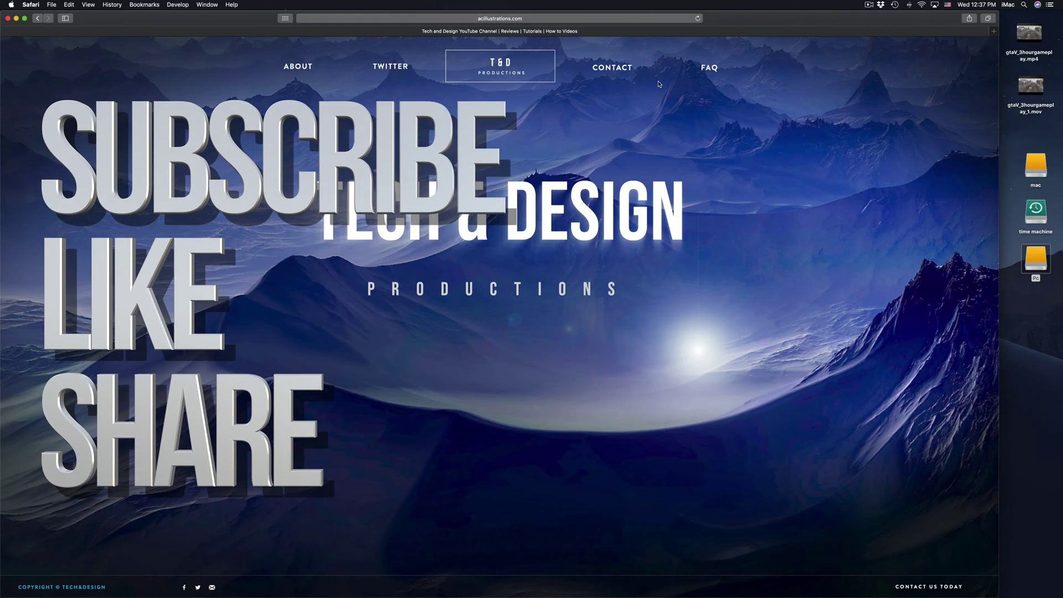